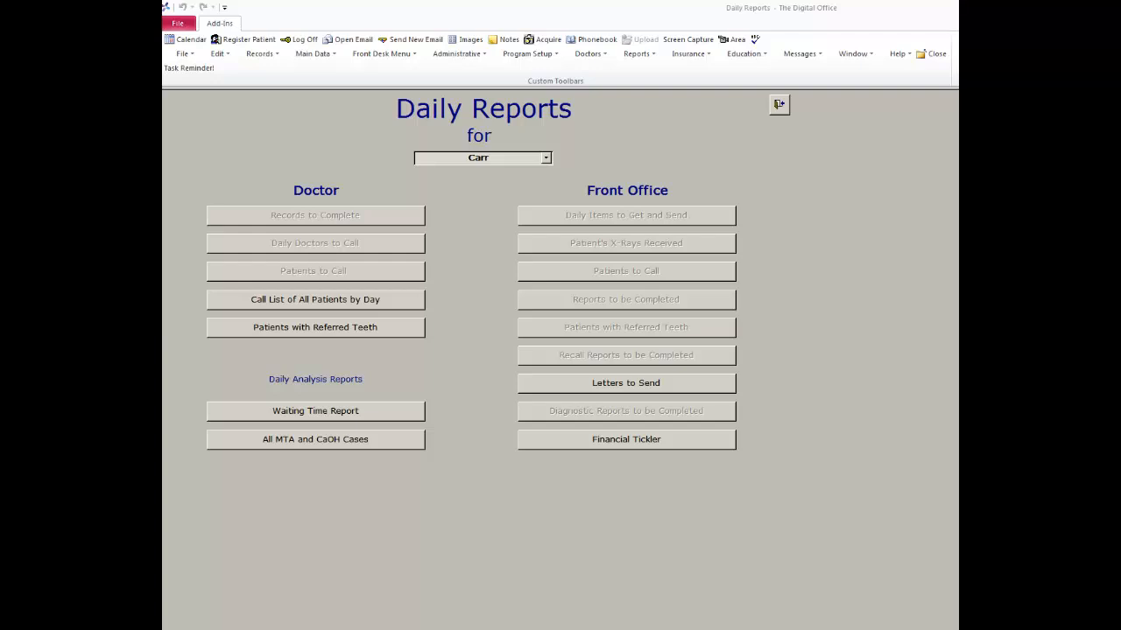
Open the Daily Reports screen to see which doctor and front office reports are available.
click(643, 56)
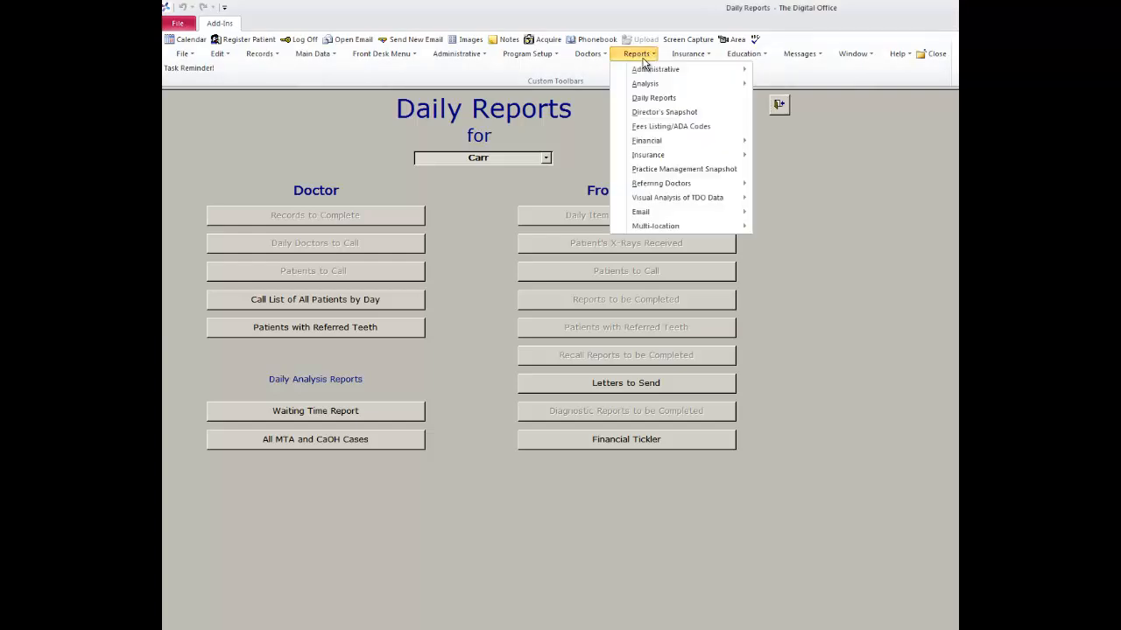
click(645, 98)
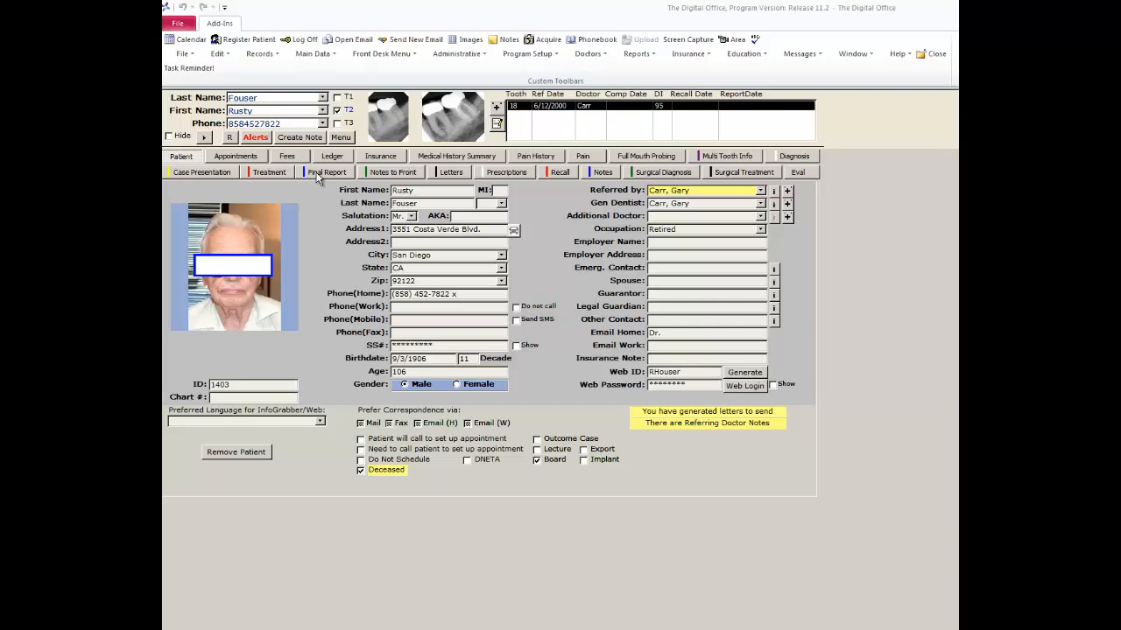
In tooth 18's final report, set the case status to Completed, the prognosis to Excellent and the recall to 6 Months.
click(325, 173)
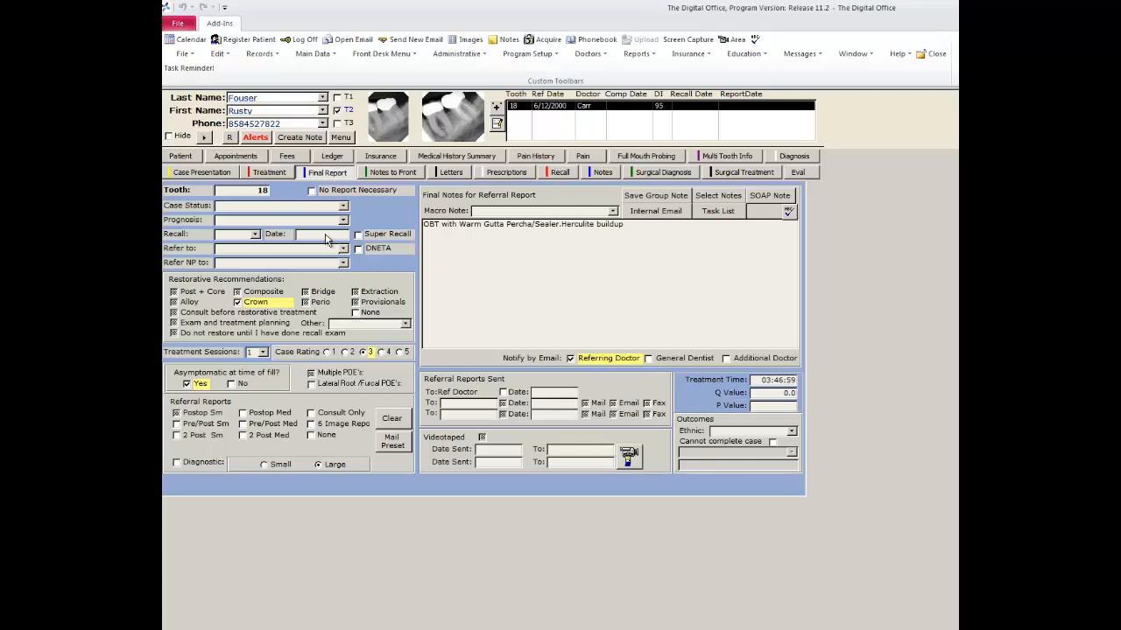
click(345, 207)
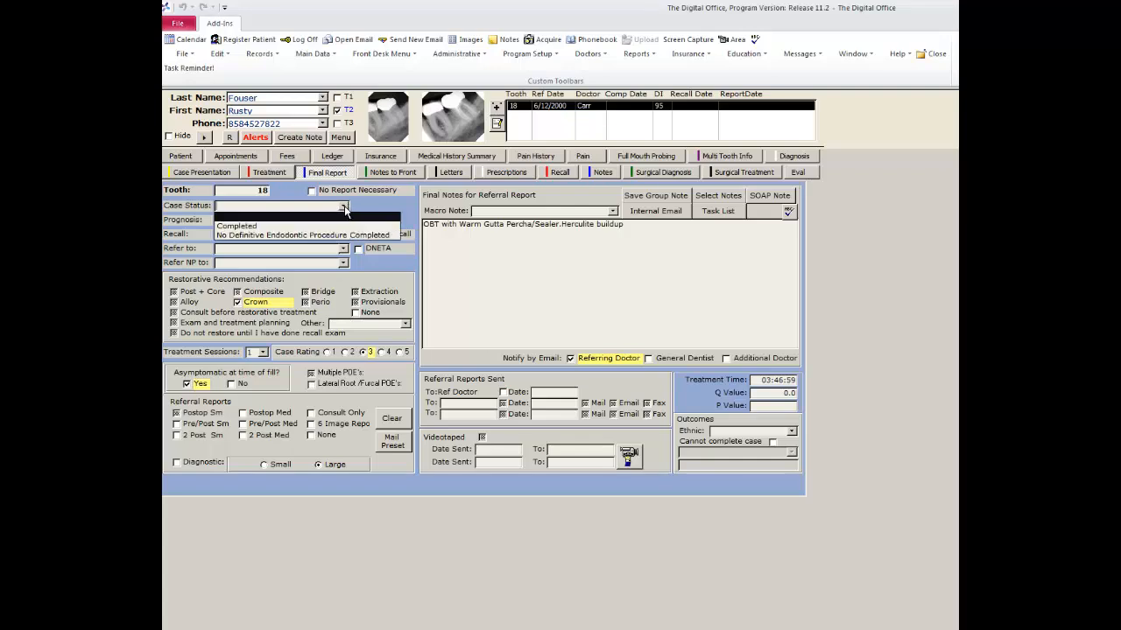
click(330, 227)
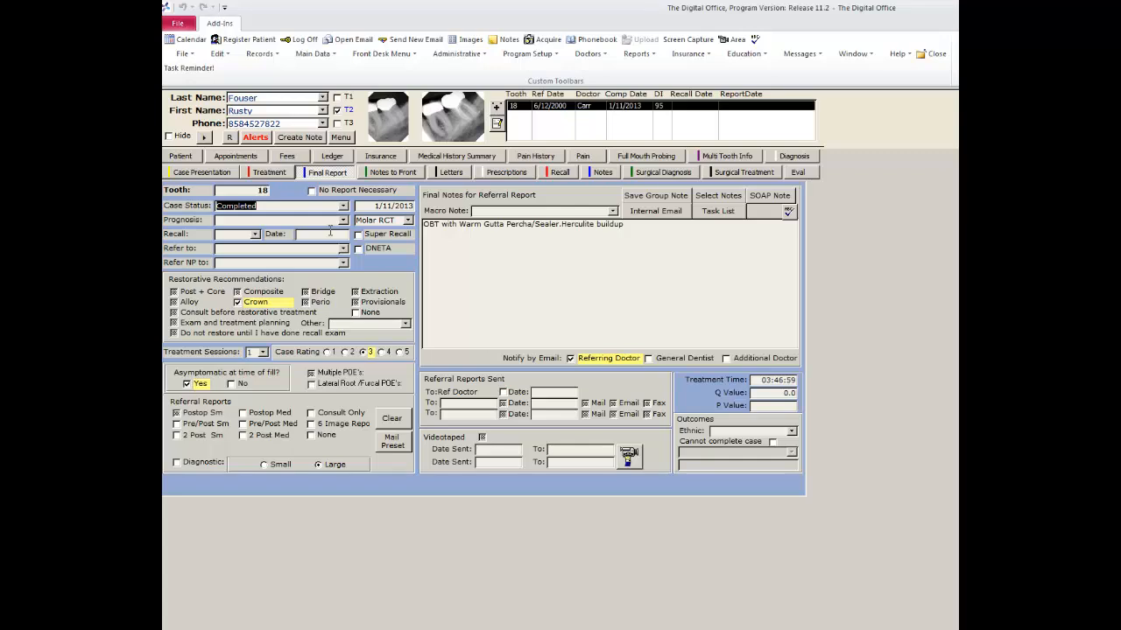
click(343, 219)
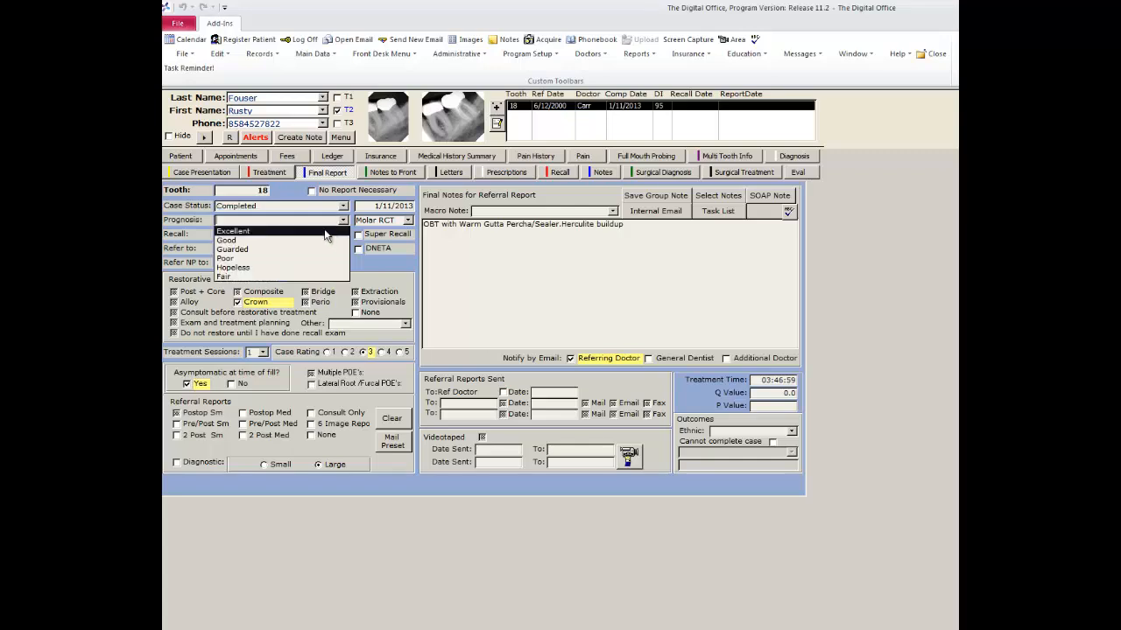
click(251, 229)
click(254, 235)
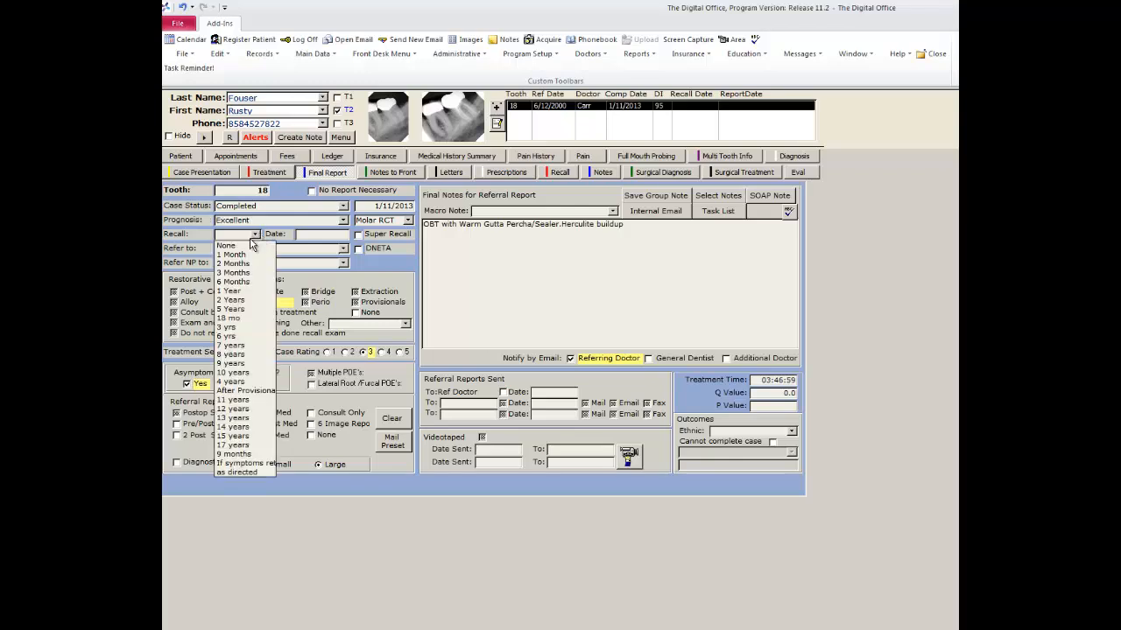
click(235, 281)
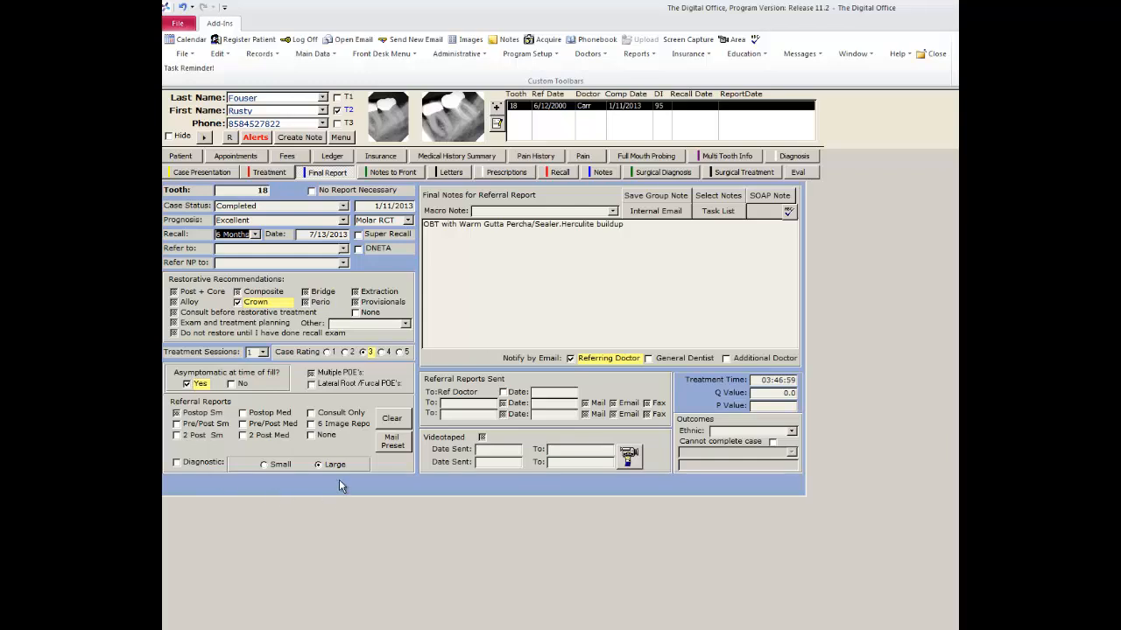
Select the Pre/Post Med and 6 Image referral reports for the completed case.
click(244, 424)
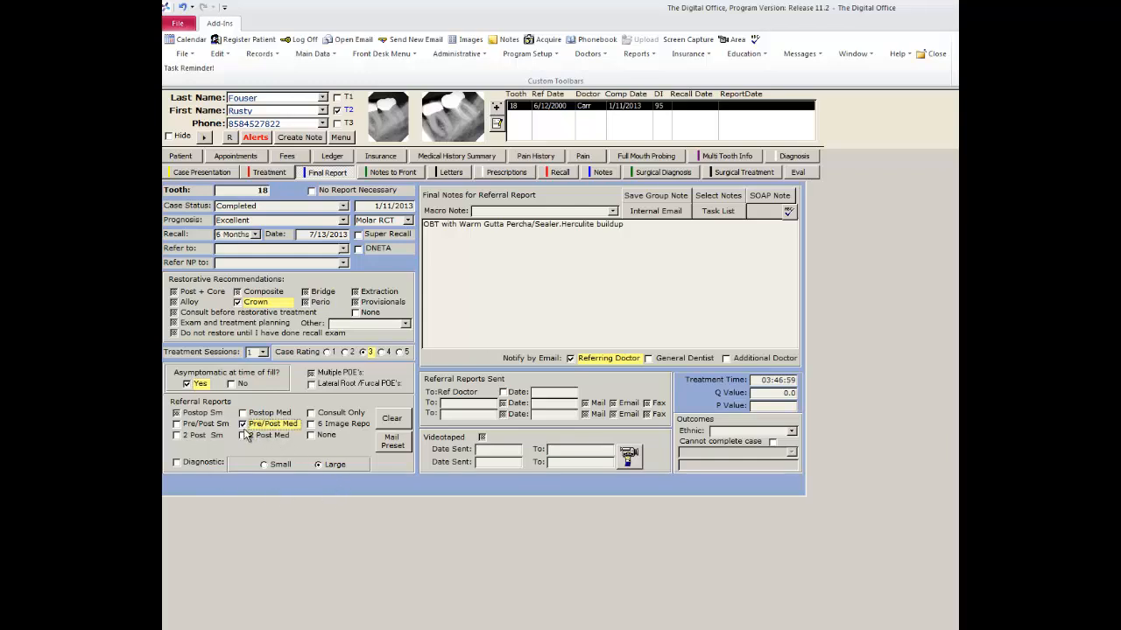
click(312, 424)
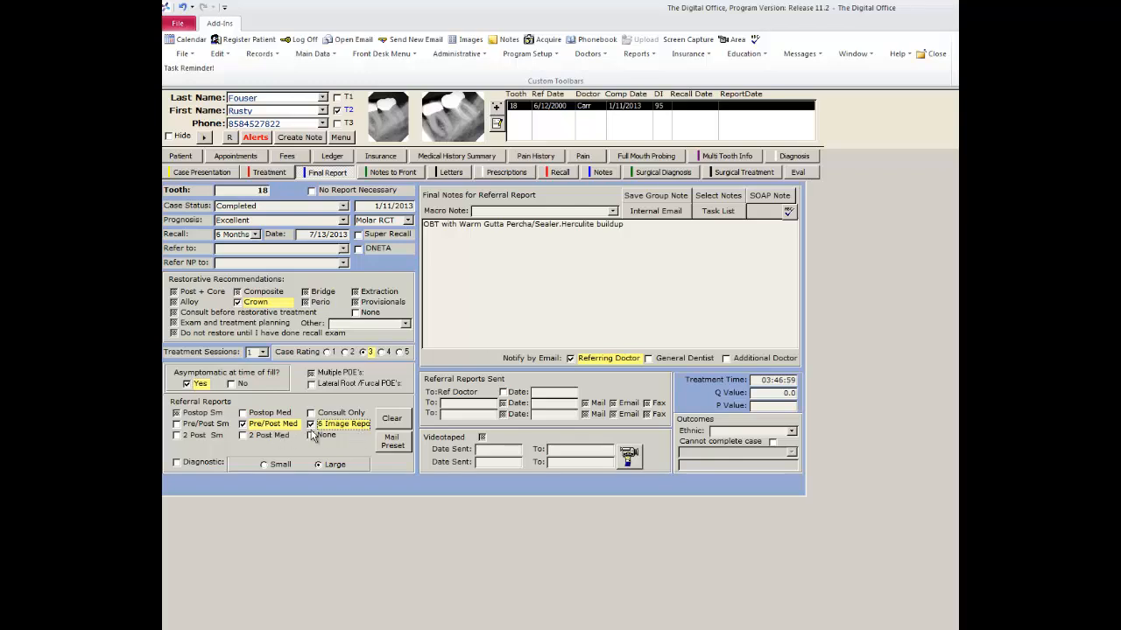
click(500, 320)
Return to the patient's main record and open the front office Reports to be Completed from Daily Reports.
click(172, 158)
click(647, 56)
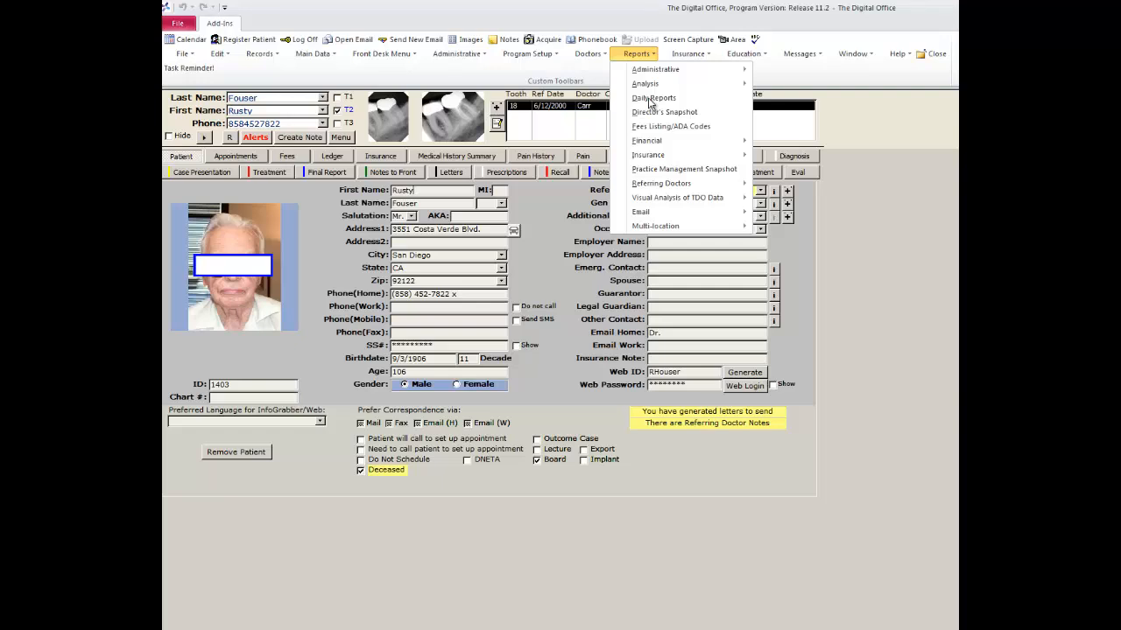
click(652, 98)
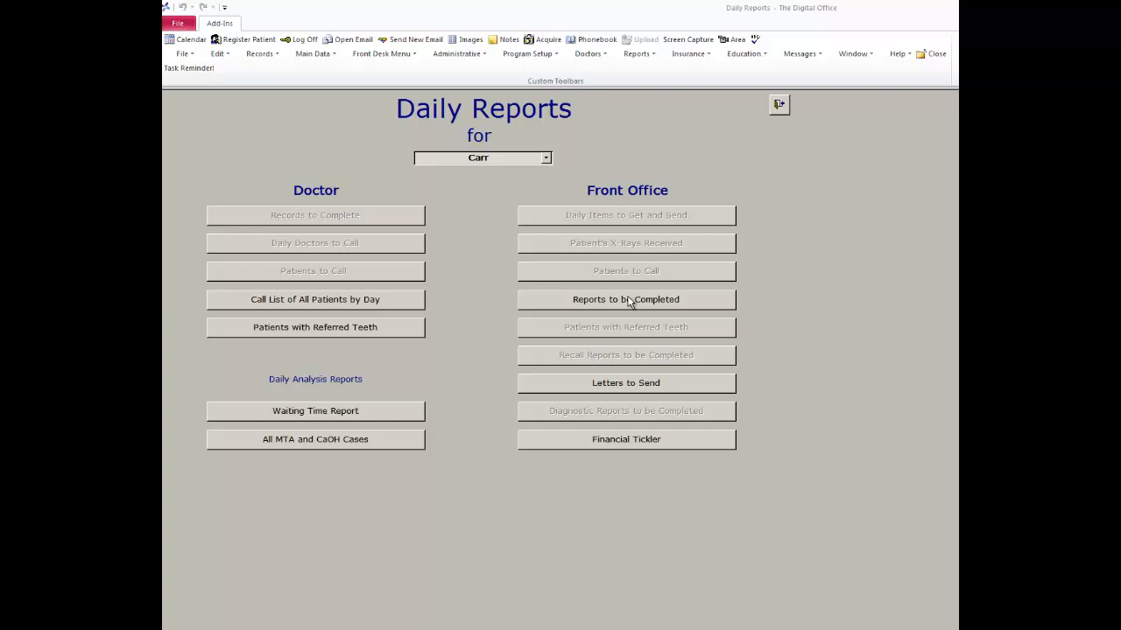
click(619, 301)
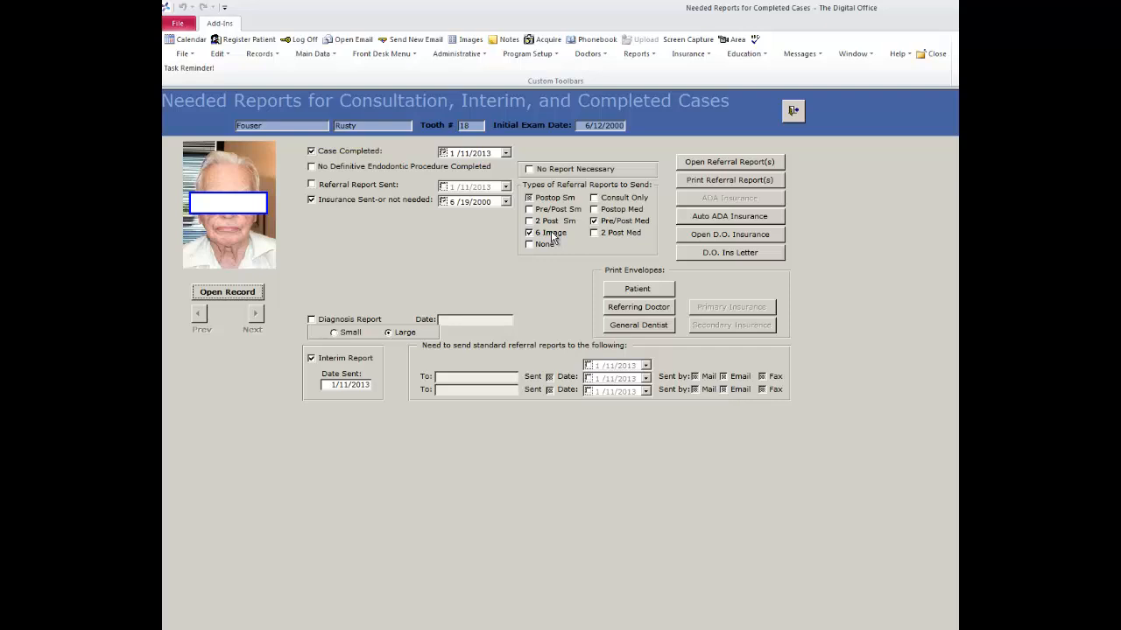
Preview the completed case's referral report, close it, and mark the referral report as sent.
click(743, 164)
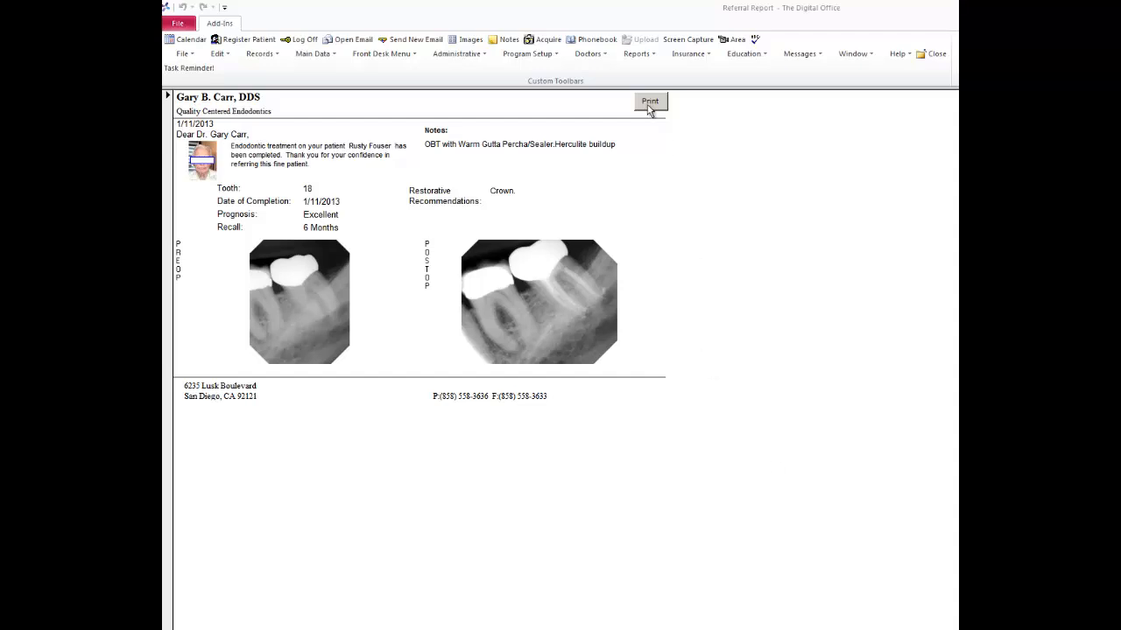
click(933, 53)
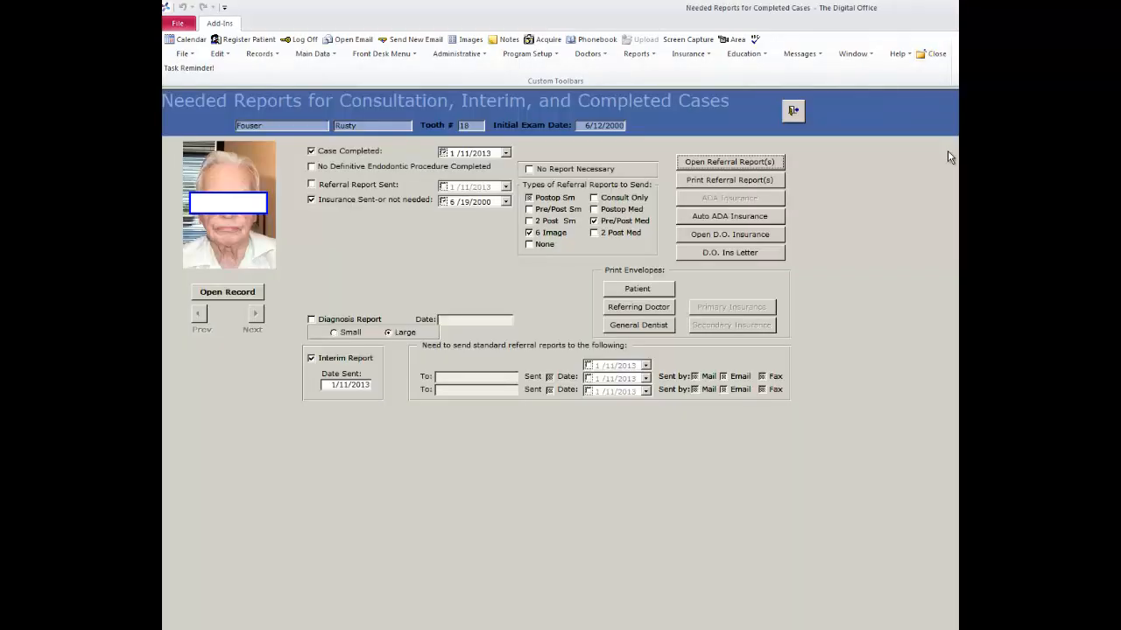
click(313, 185)
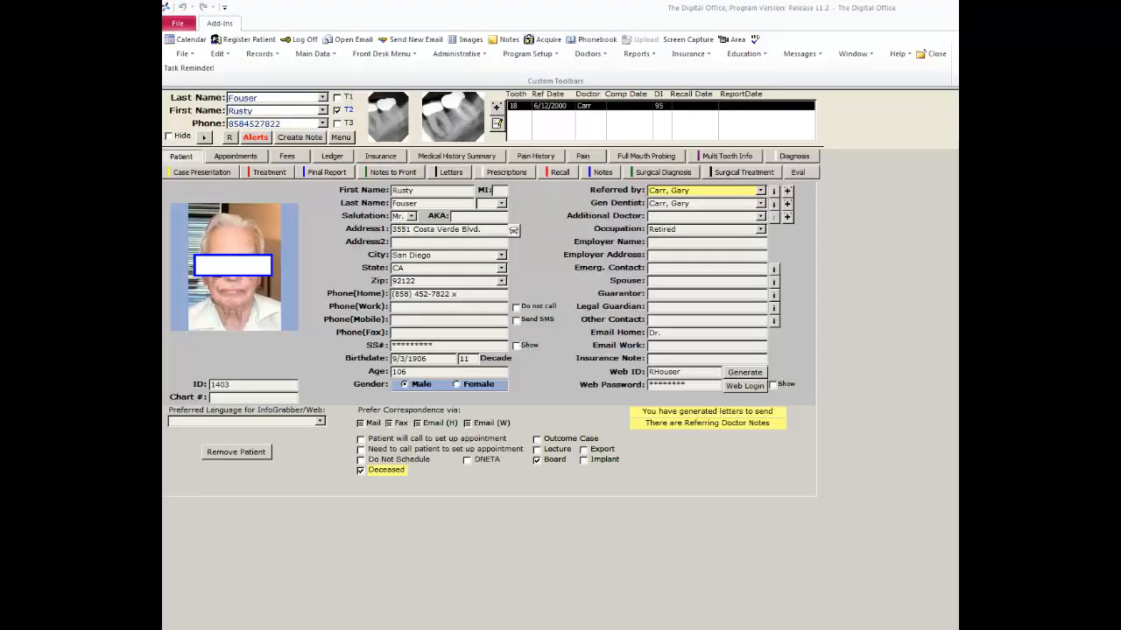
Flag the treatment record of tooth 18 for sending an interim report.
click(277, 172)
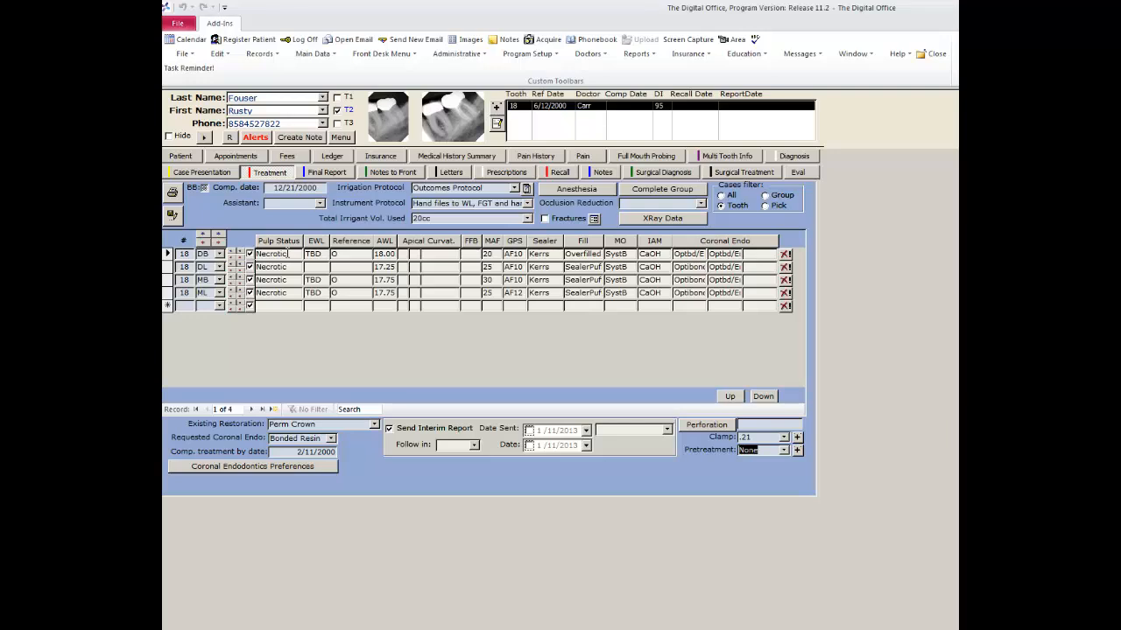
click(393, 430)
click(393, 431)
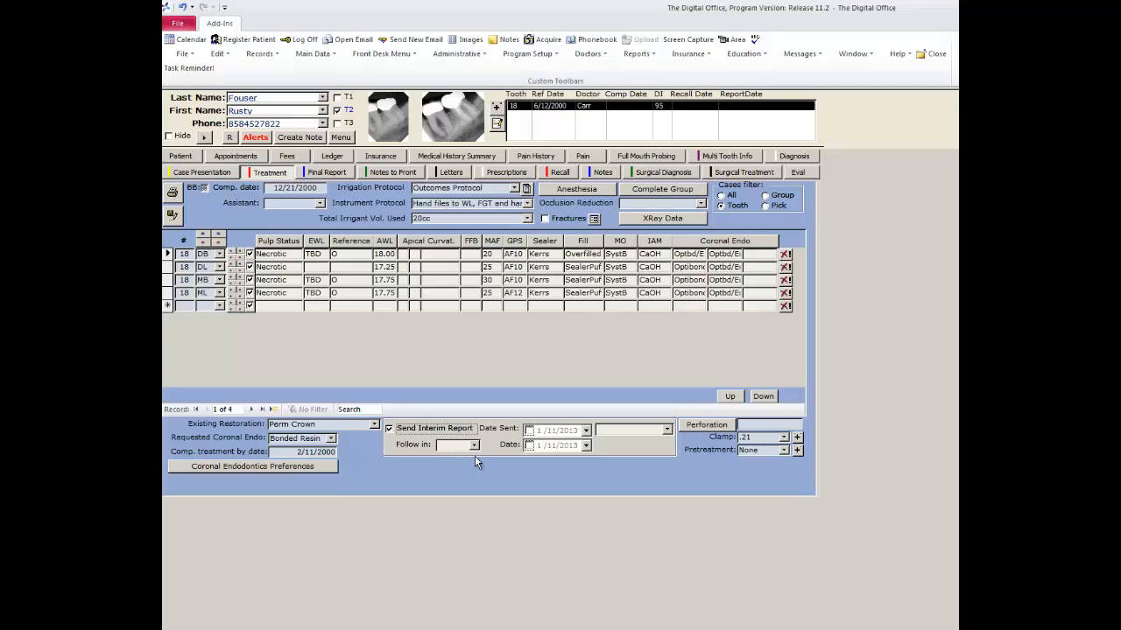
Open Reports to be Completed from Daily Reports for the case that needs an interim report.
click(637, 54)
click(648, 98)
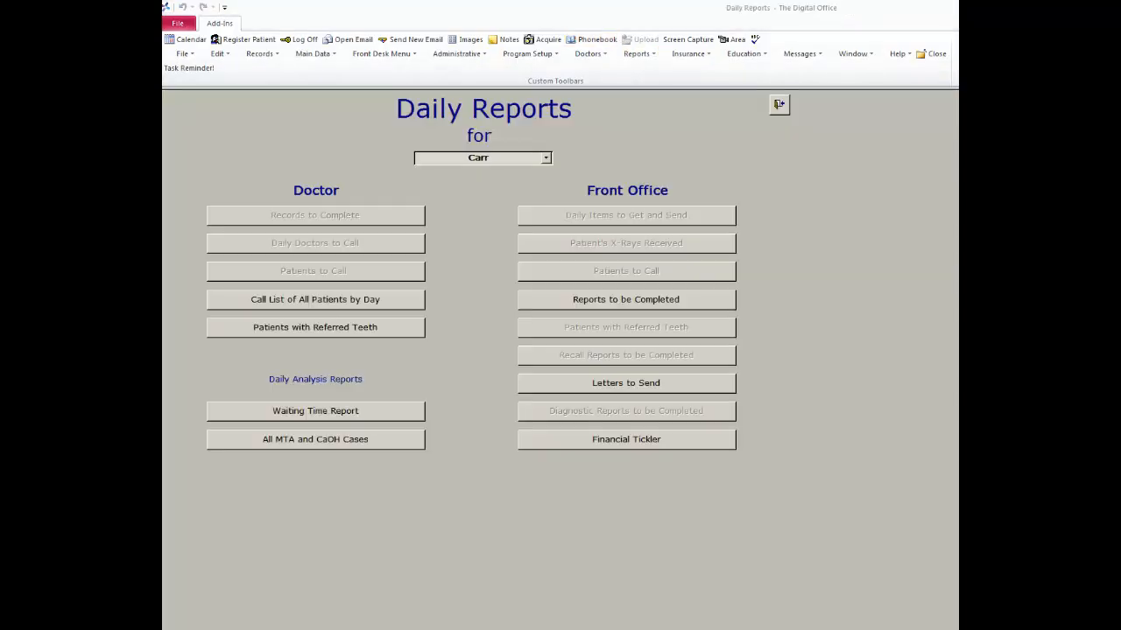
click(619, 303)
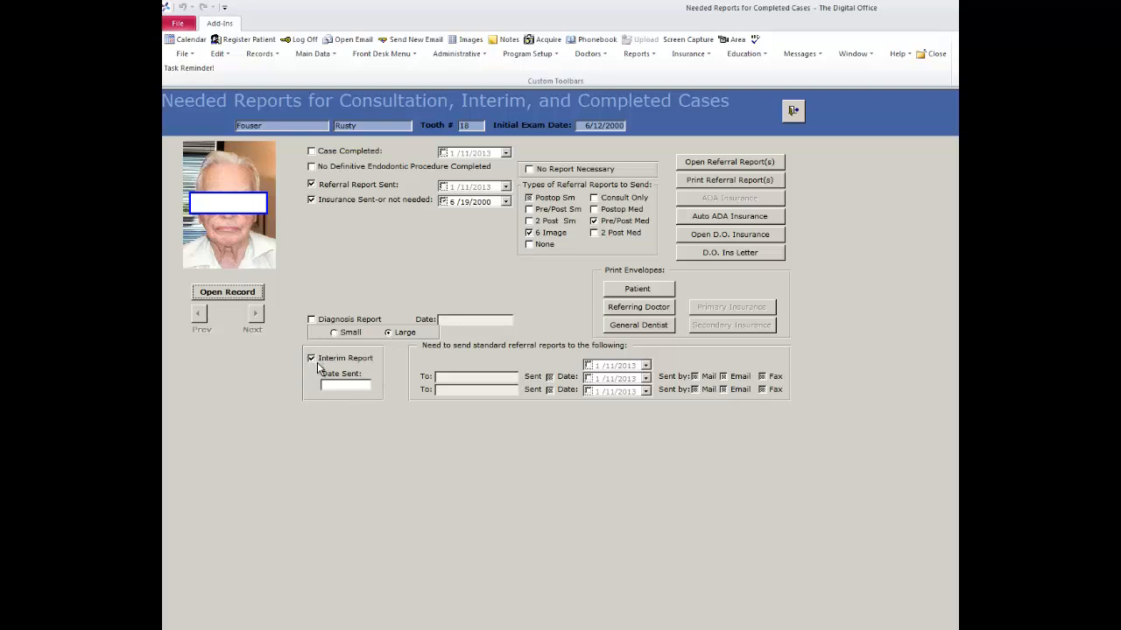
Open the needed referral report as an Interim Medium letter.
click(758, 165)
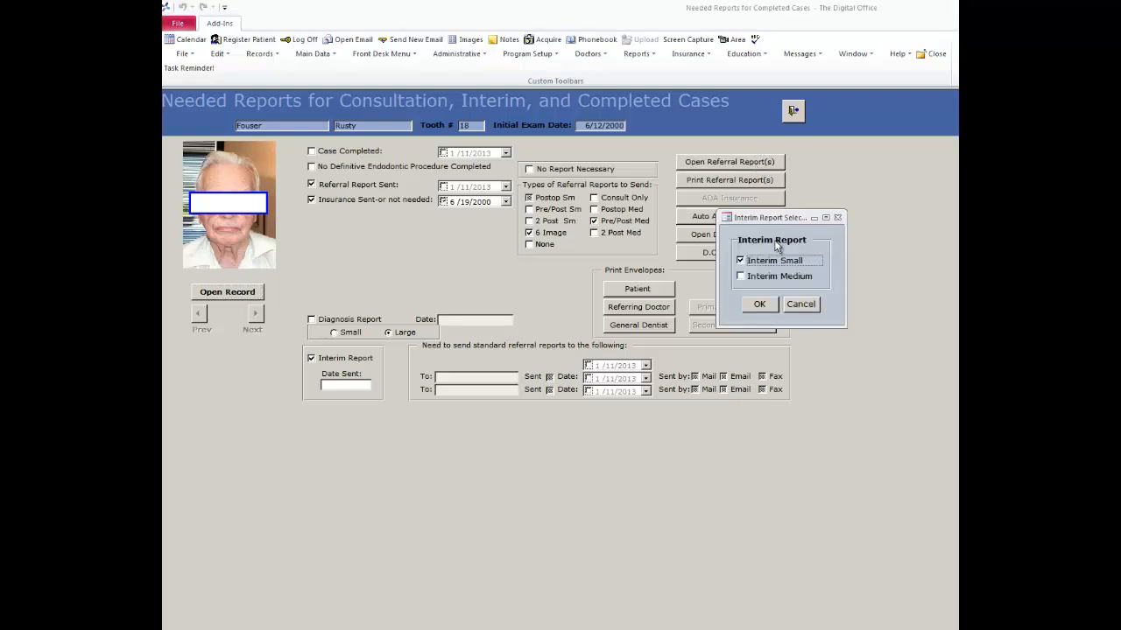
drag(779, 218, 652, 208)
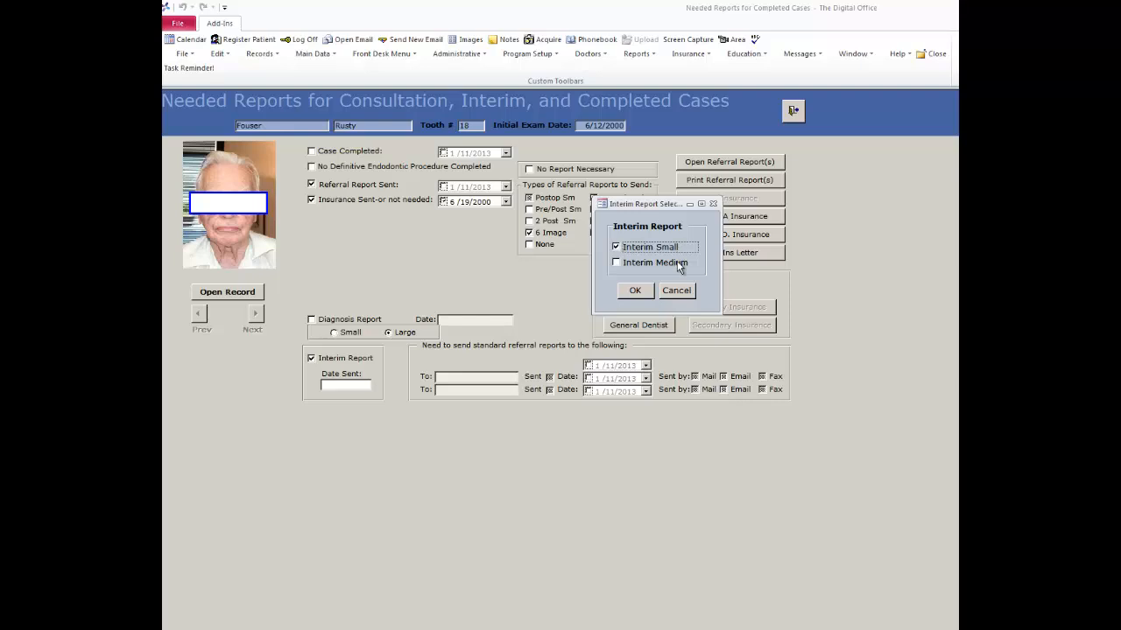
click(617, 265)
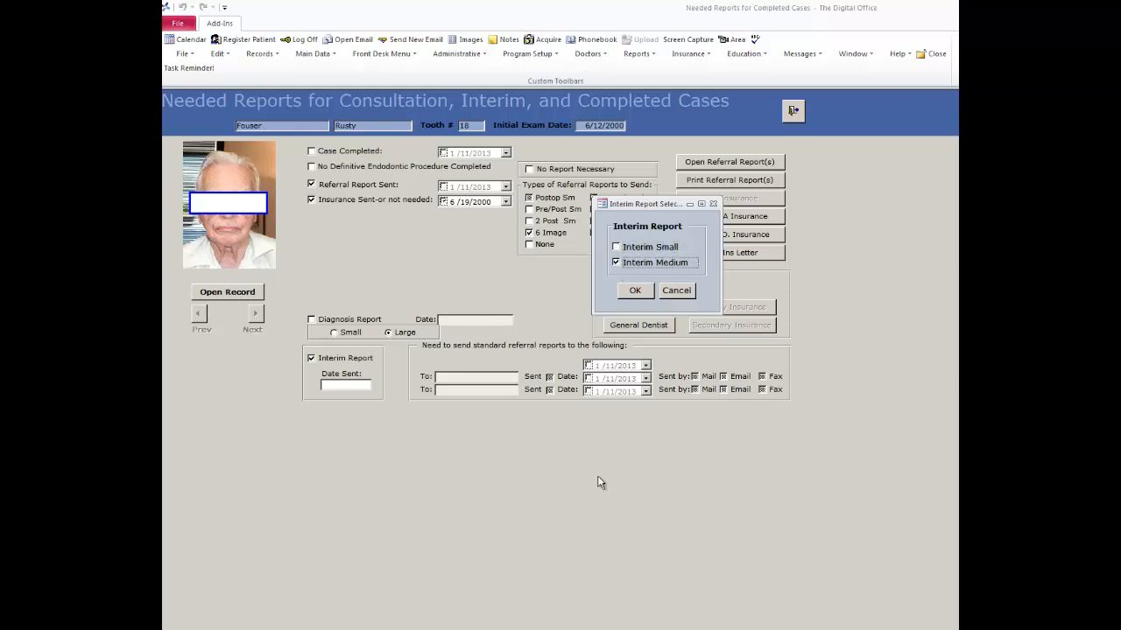
click(635, 290)
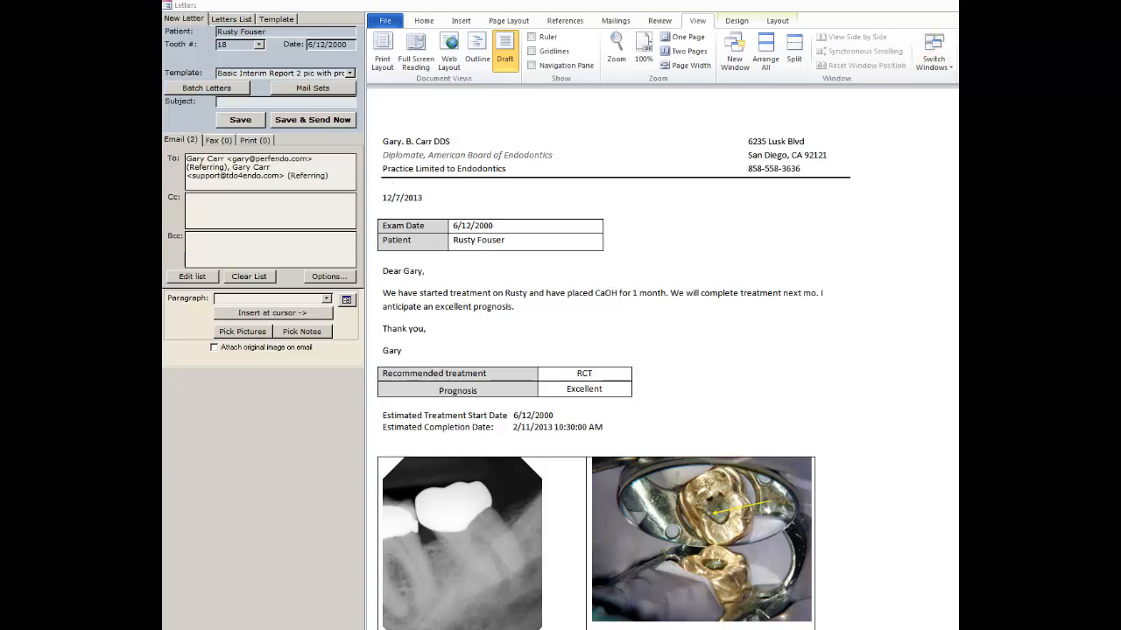
click(893, 414)
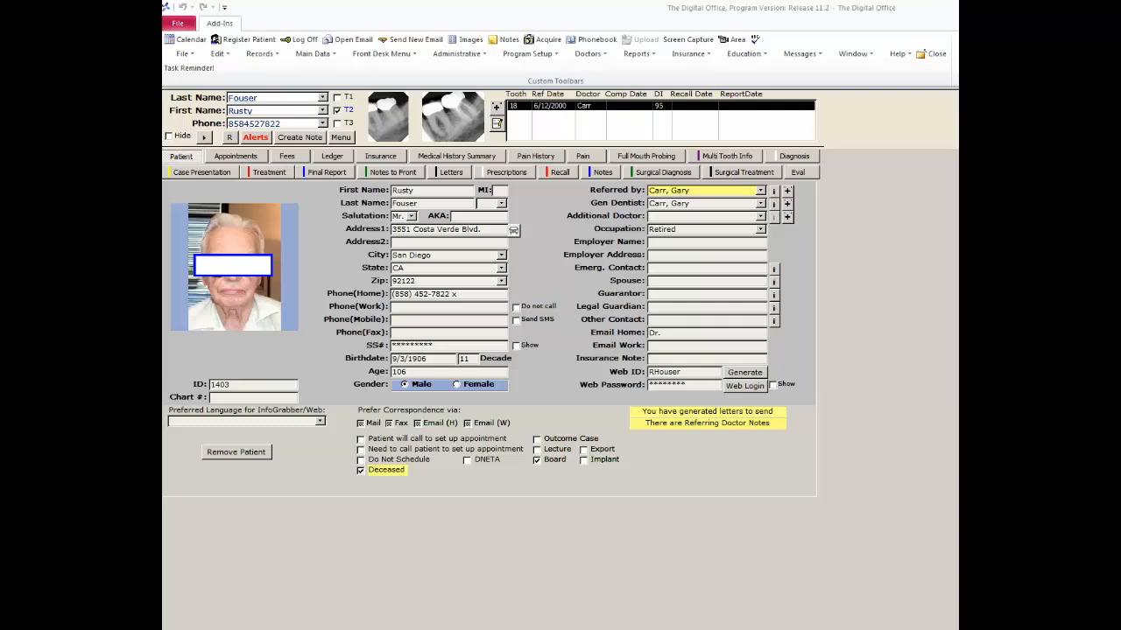
In Notes to Front, add the patient to the office call list and set the call day to Today.
click(403, 172)
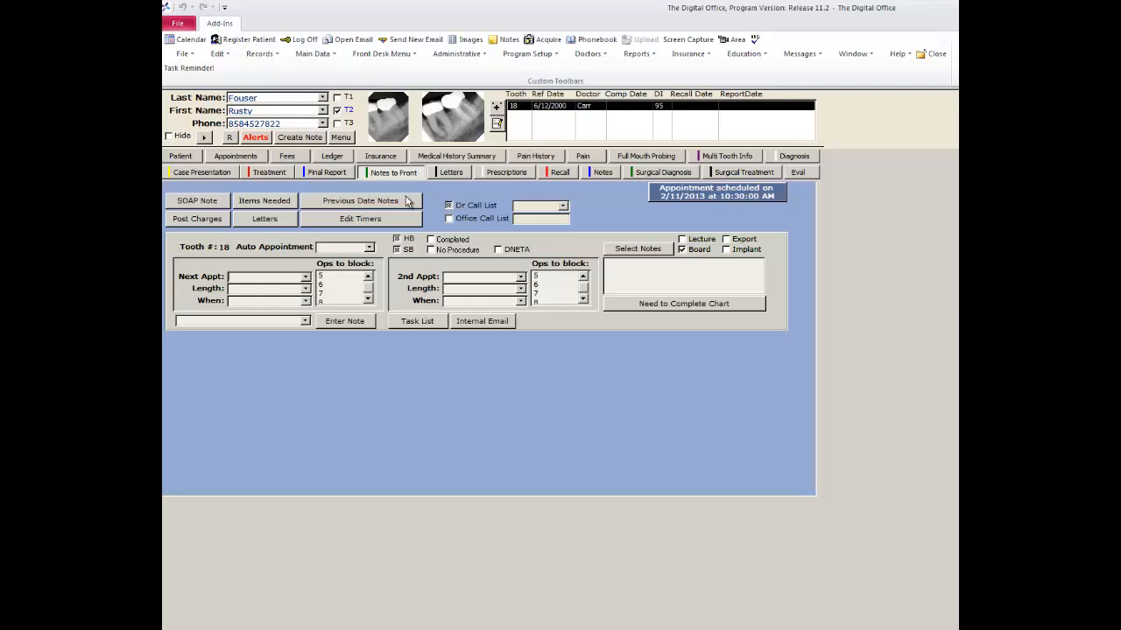
click(450, 219)
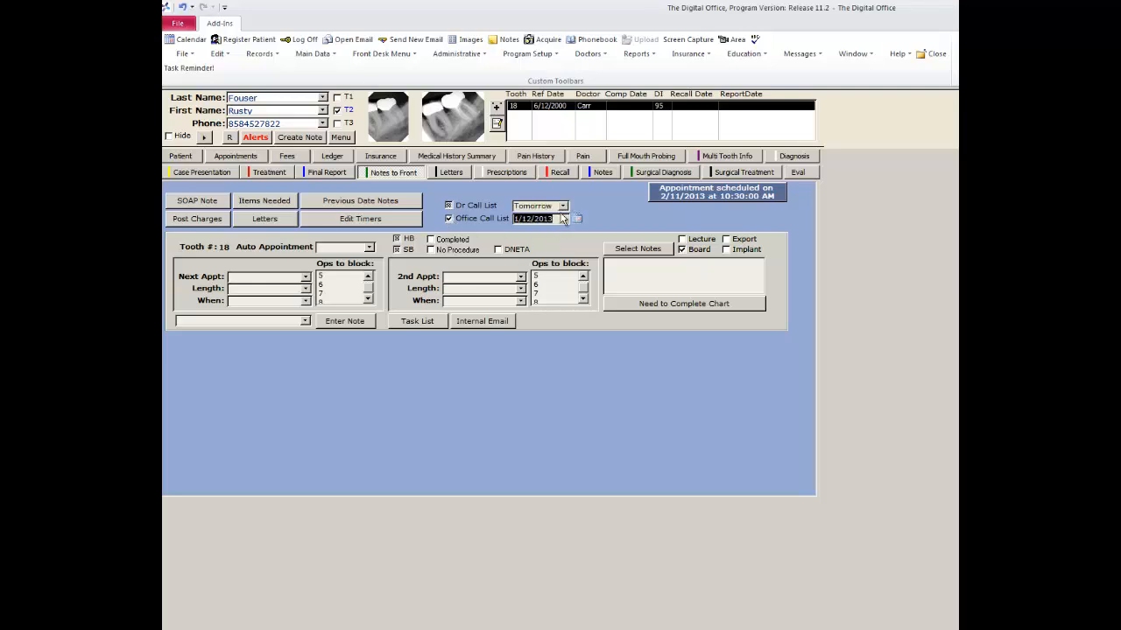
click(563, 207)
click(562, 216)
click(563, 207)
click(565, 209)
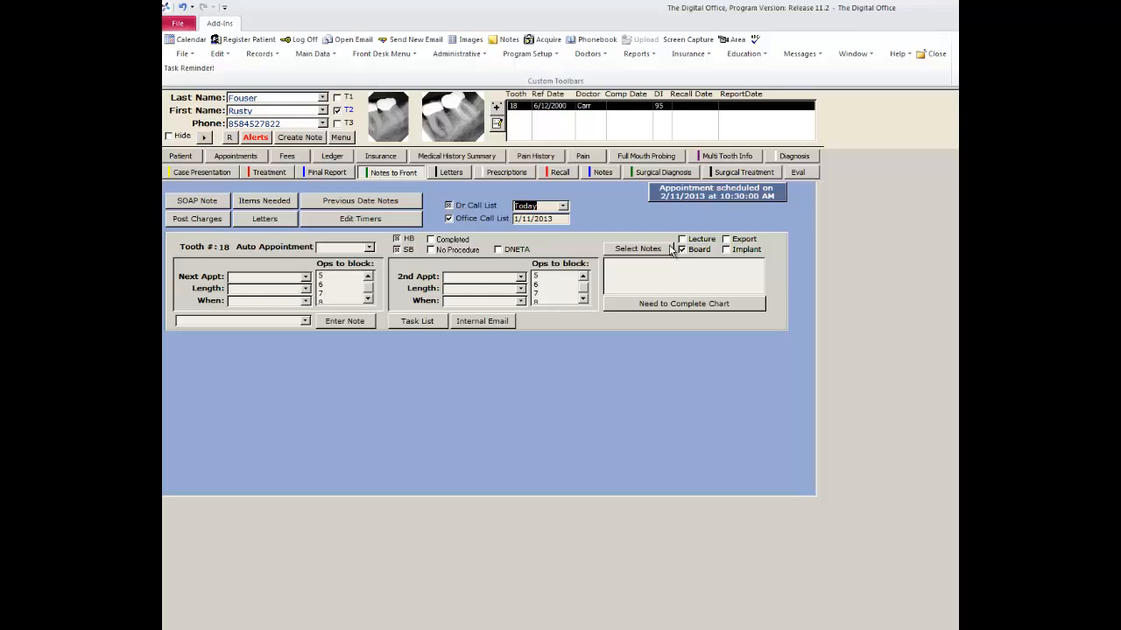
Return to the patient's main record and open the front office Patients to Call list from Daily Reports.
click(181, 155)
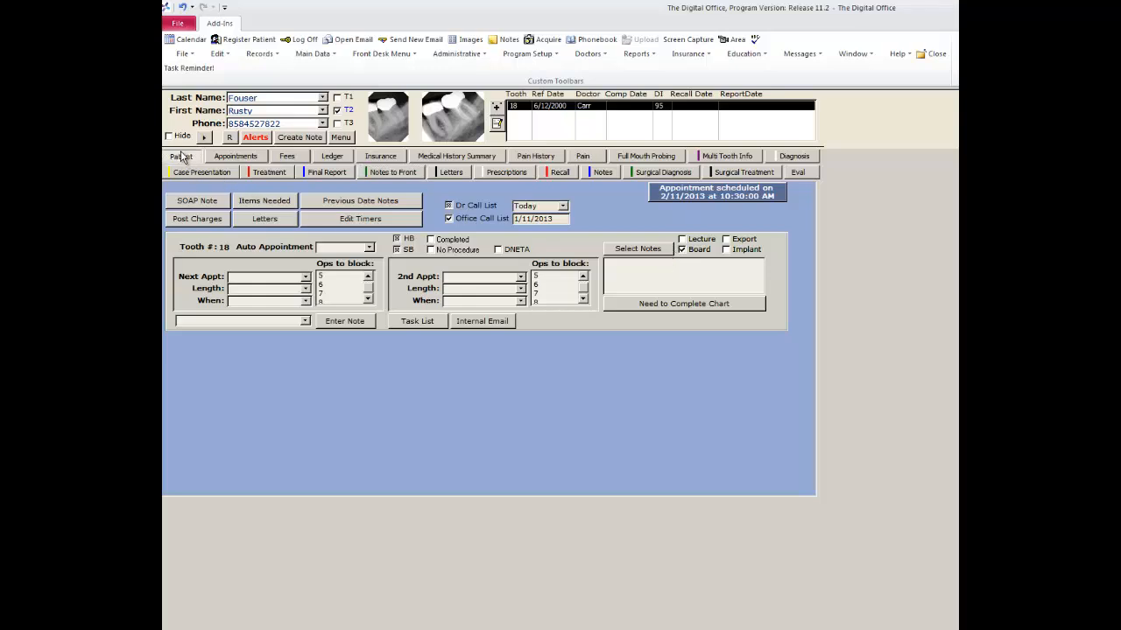
click(642, 55)
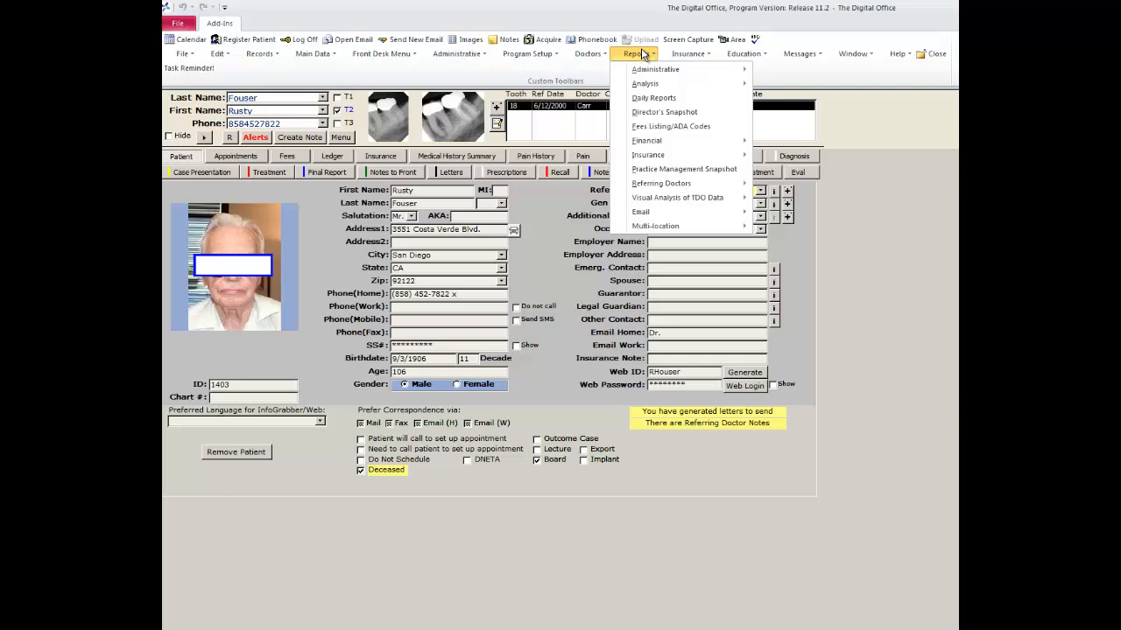
click(659, 99)
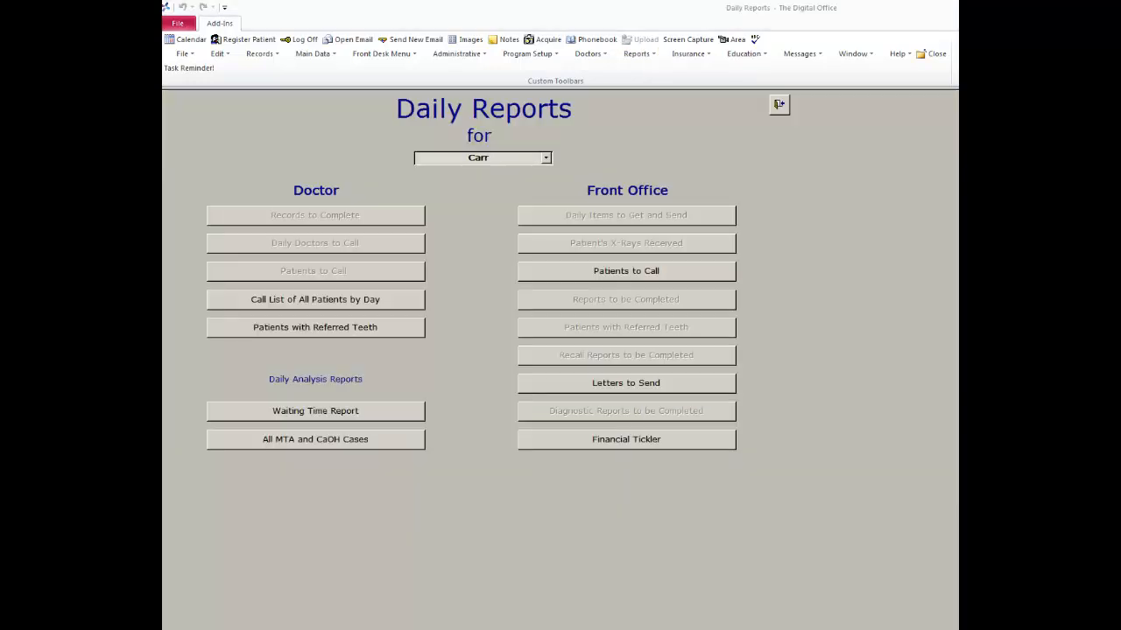
click(628, 277)
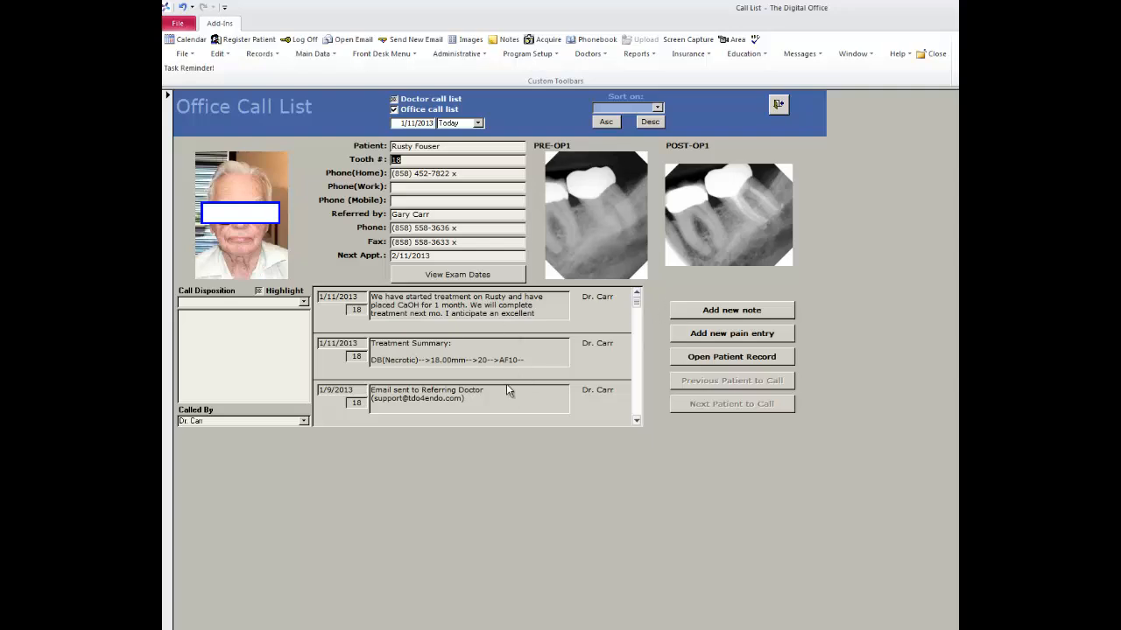
Record the call disposition "Pt reports the tooth is fine" for the patient on the office call list.
click(237, 375)
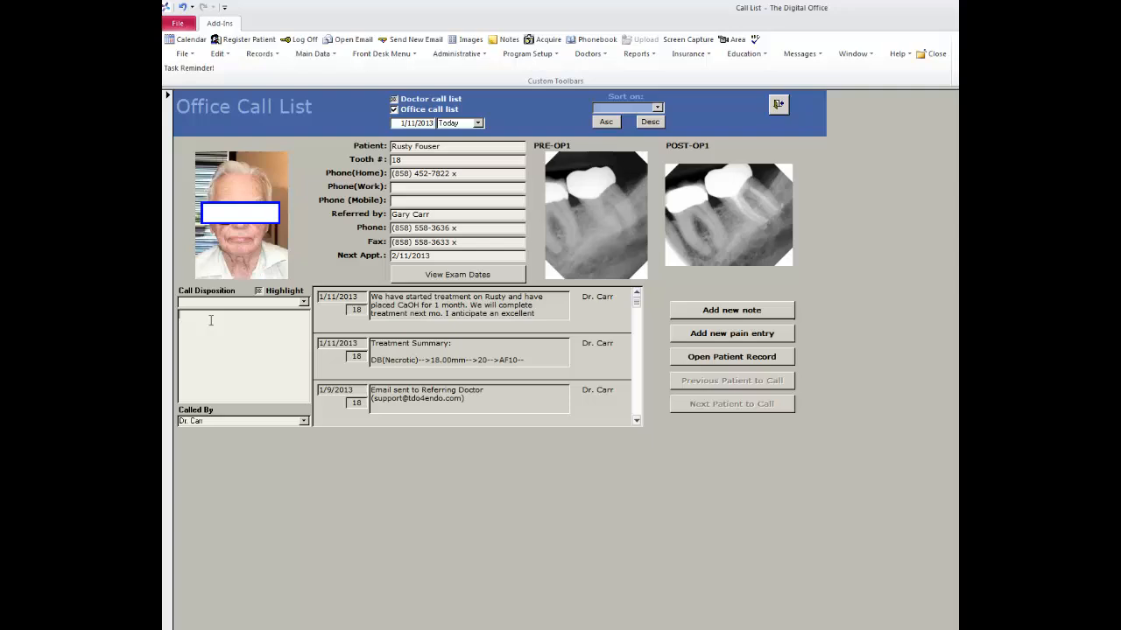
click(303, 302)
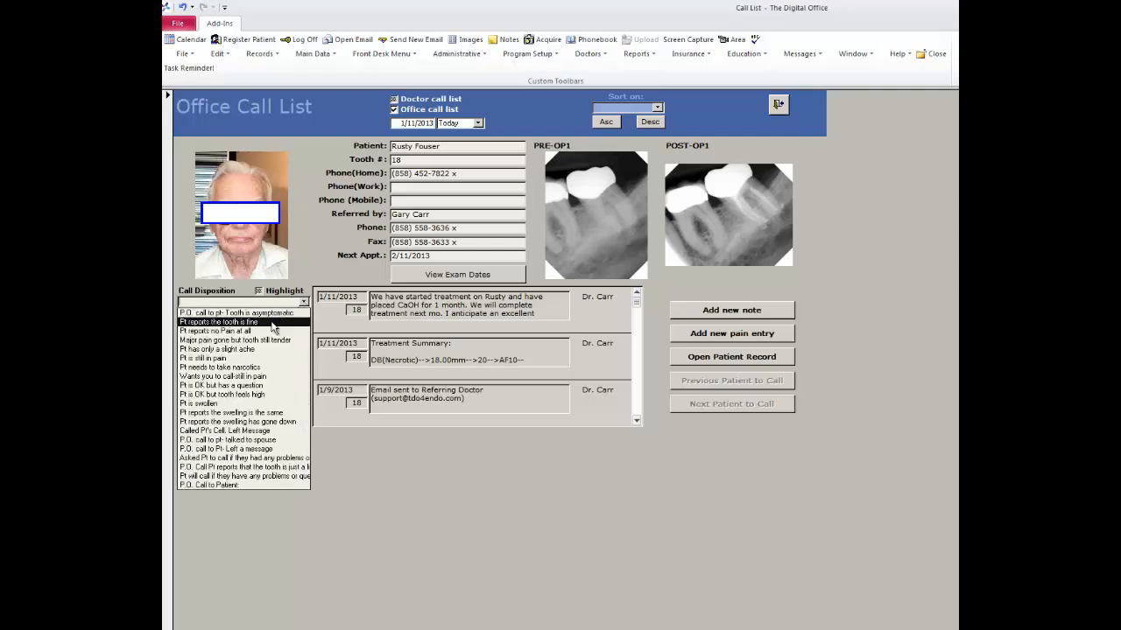
click(273, 323)
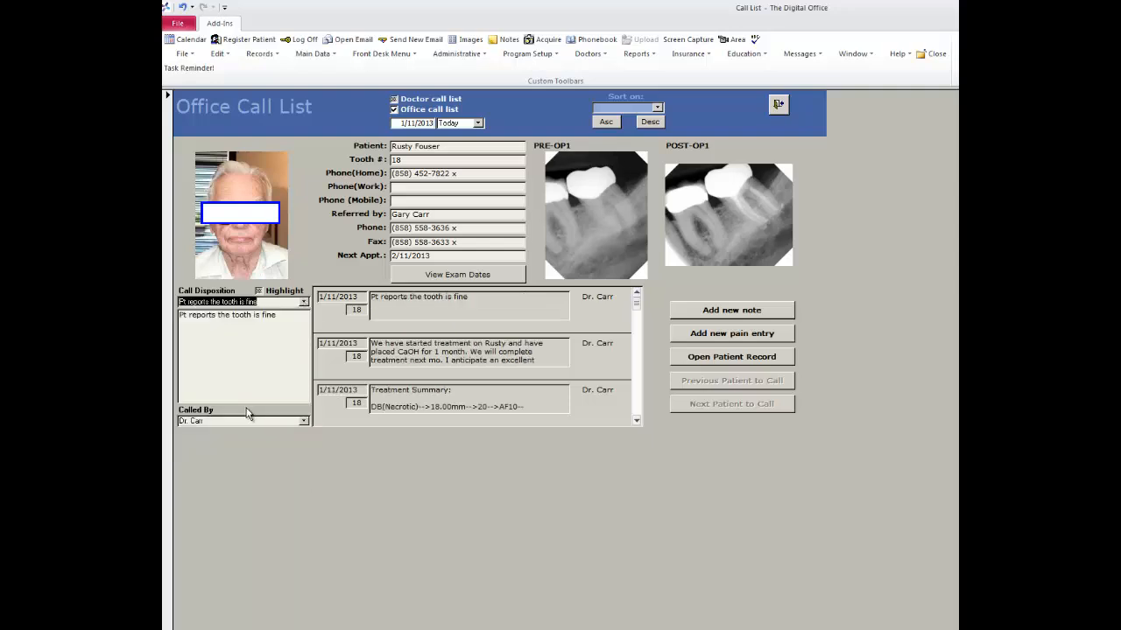
Check the available call day options on the office call list, and return to the patient's main record.
click(477, 124)
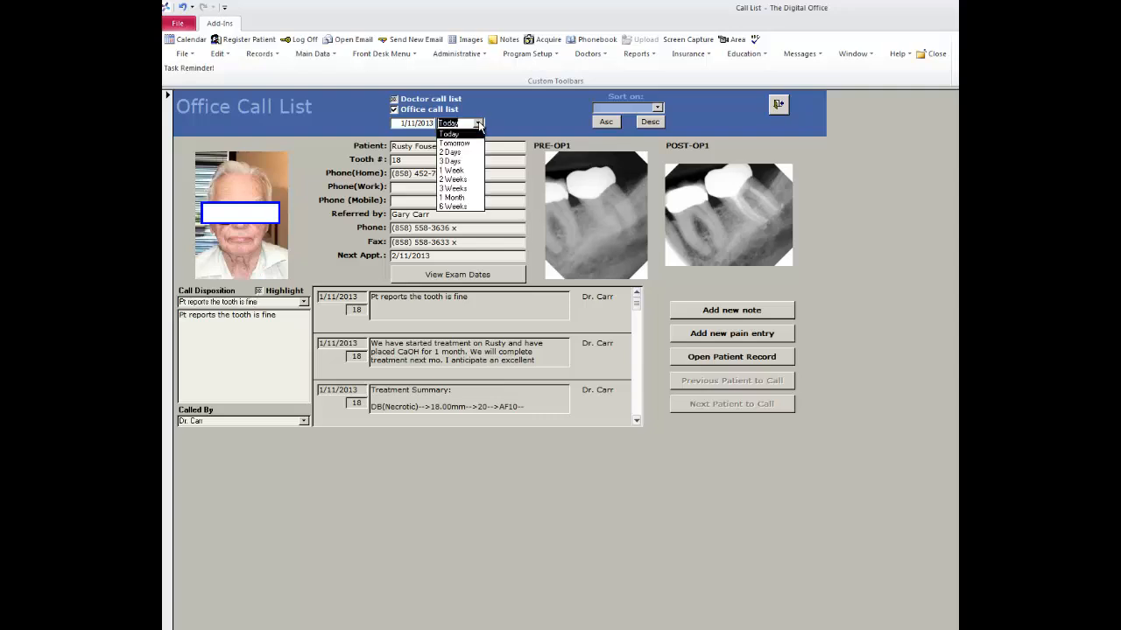
click(479, 126)
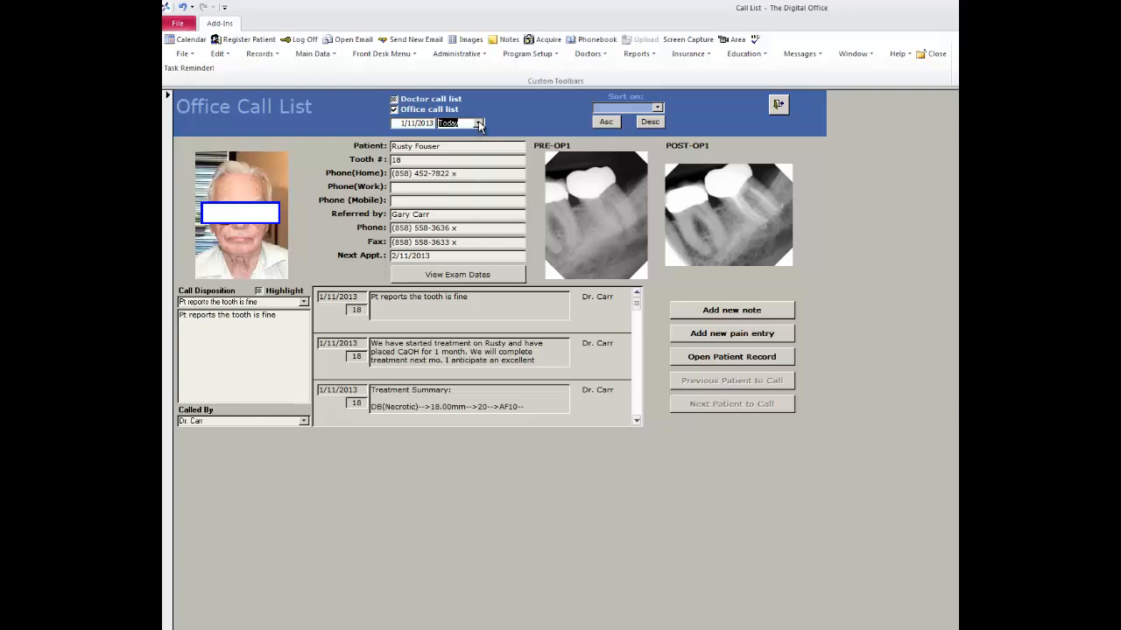
click(774, 107)
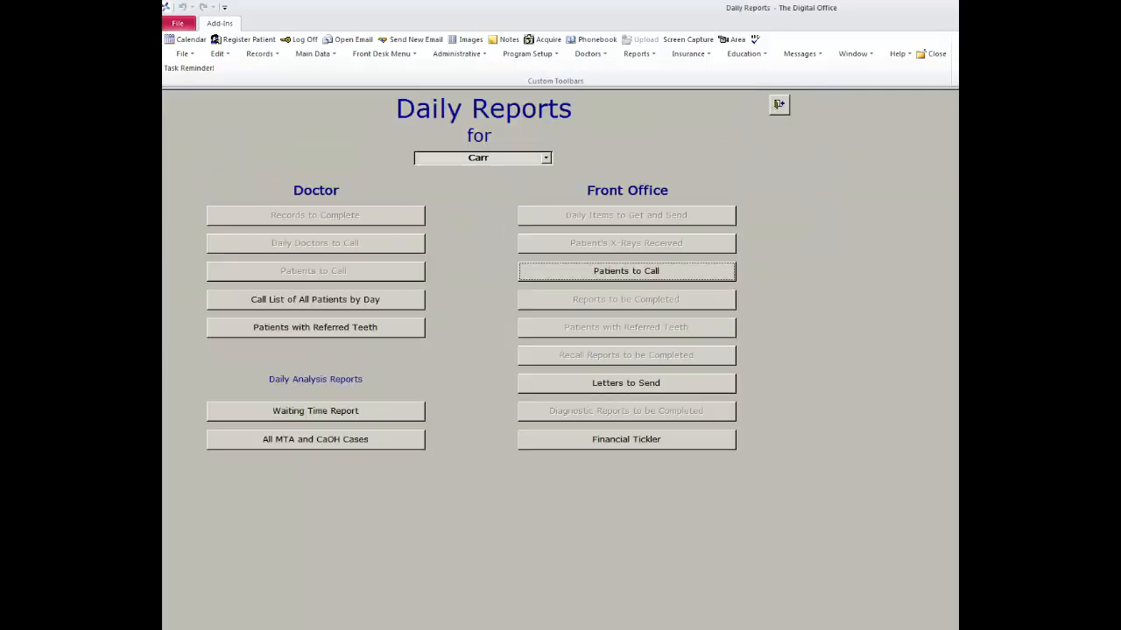
click(778, 106)
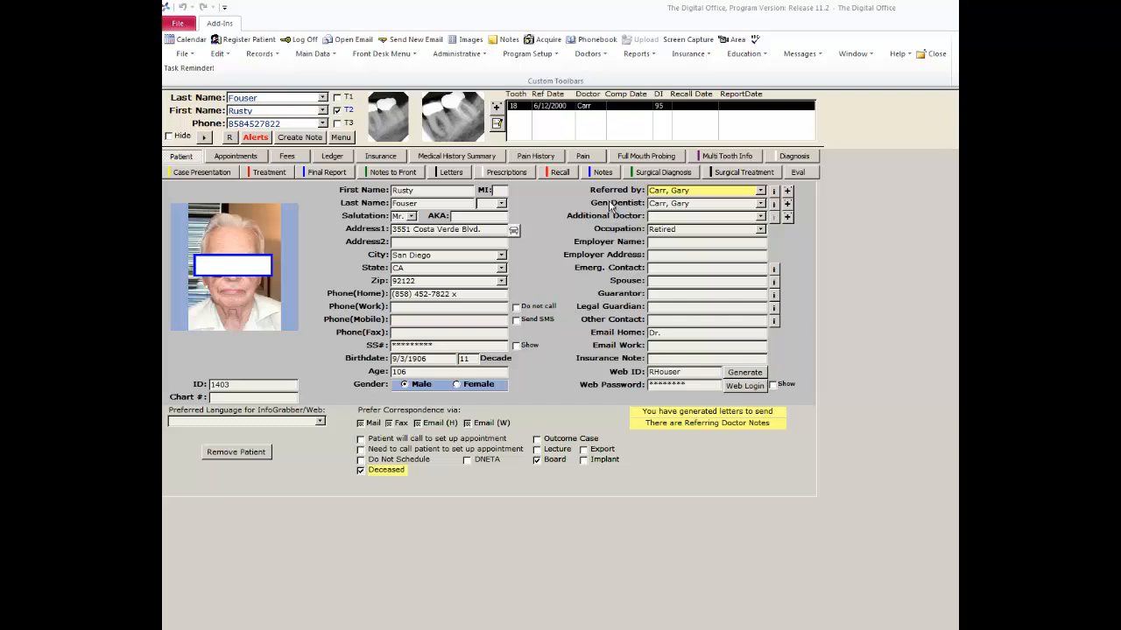
In the patient's Notes, mark XRay from prior Endodontist and Need prior Endodontist's final report as needed.
click(606, 173)
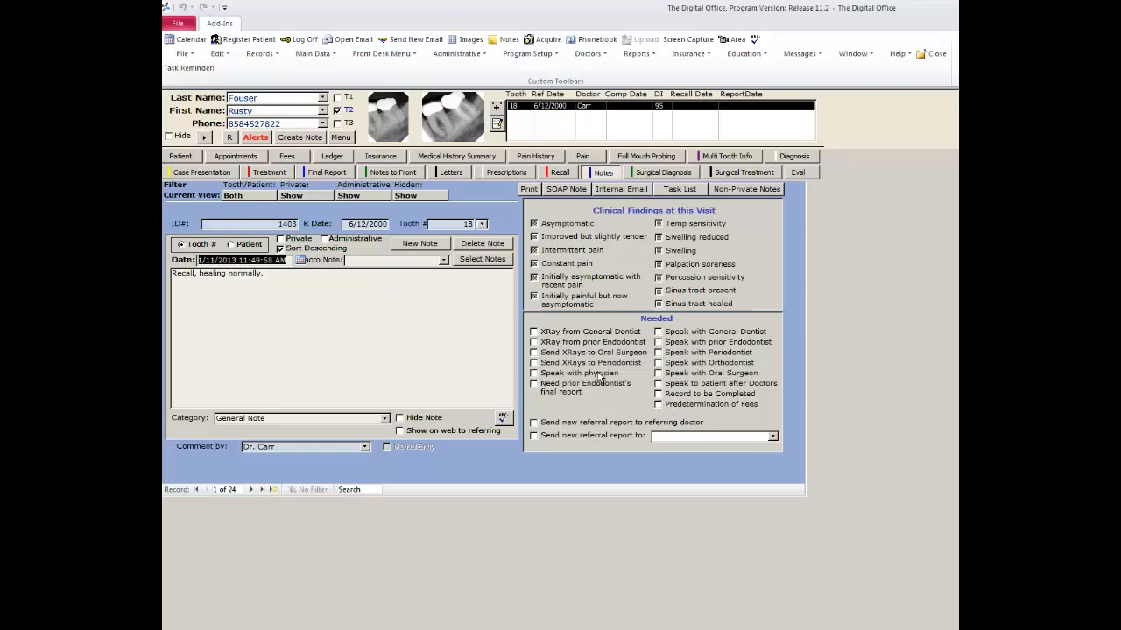
click(534, 343)
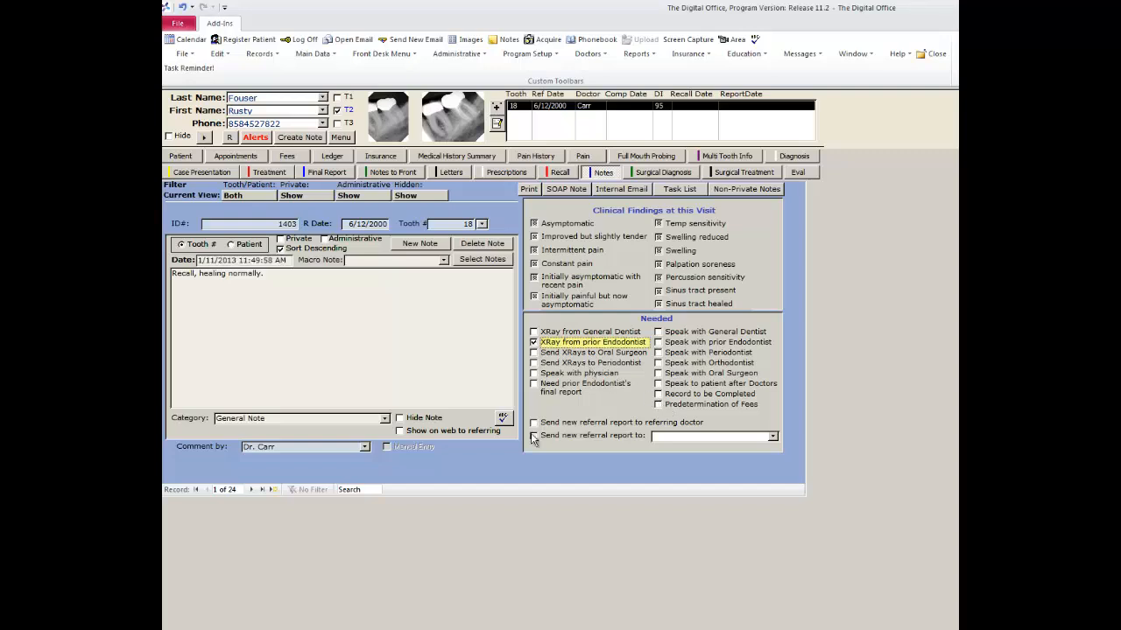
click(536, 386)
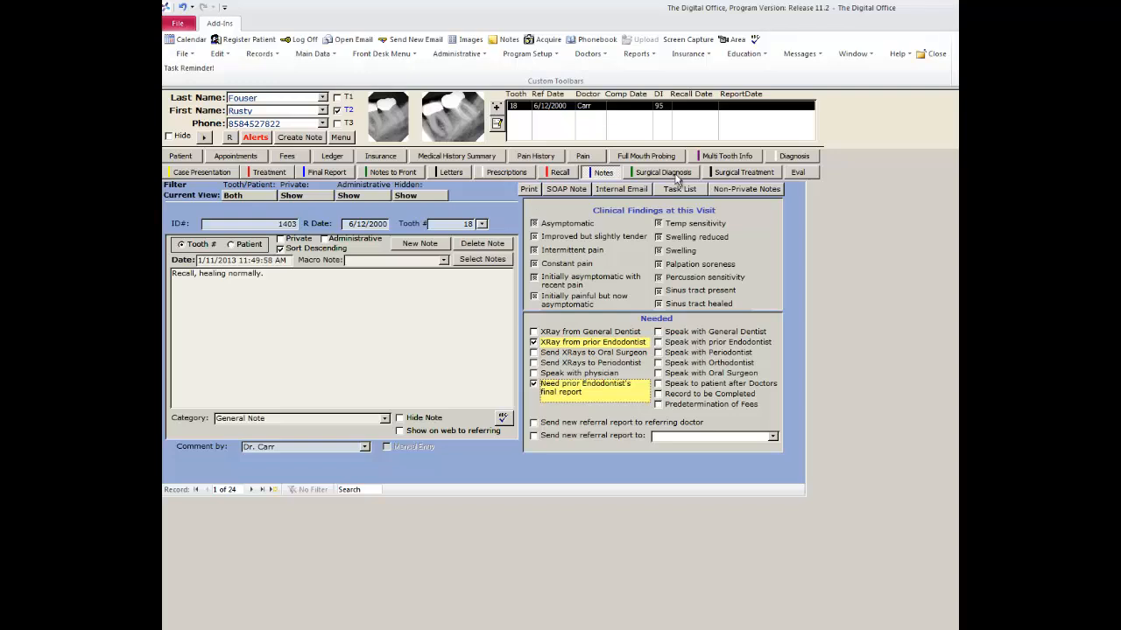
Open the front office Daily Items to Get and Send list from Daily Reports.
click(639, 55)
click(645, 97)
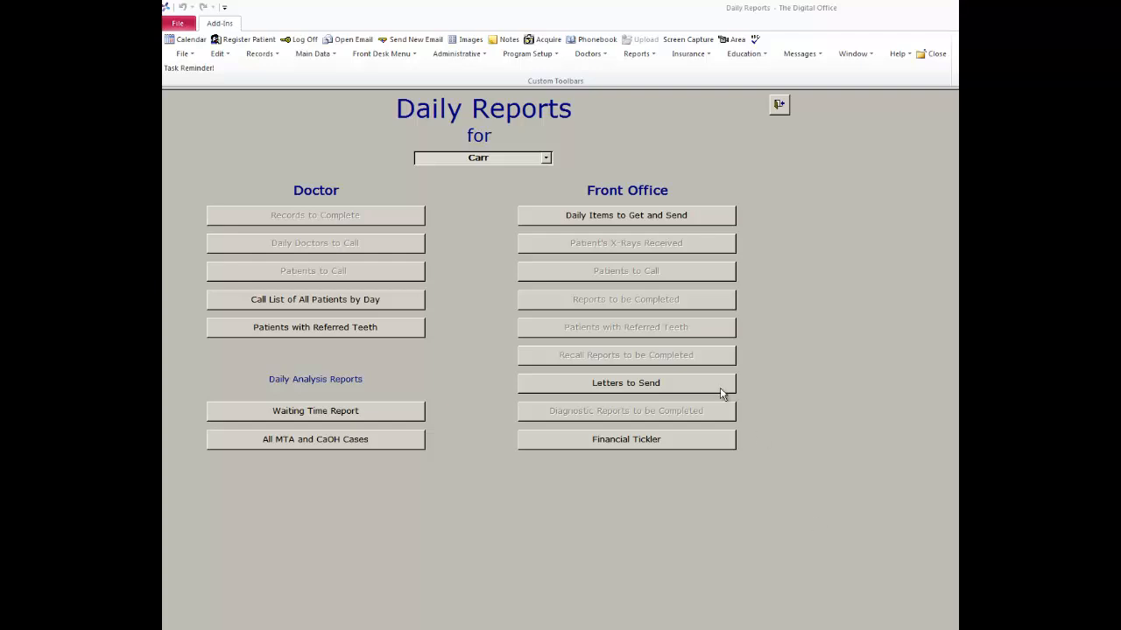
click(604, 217)
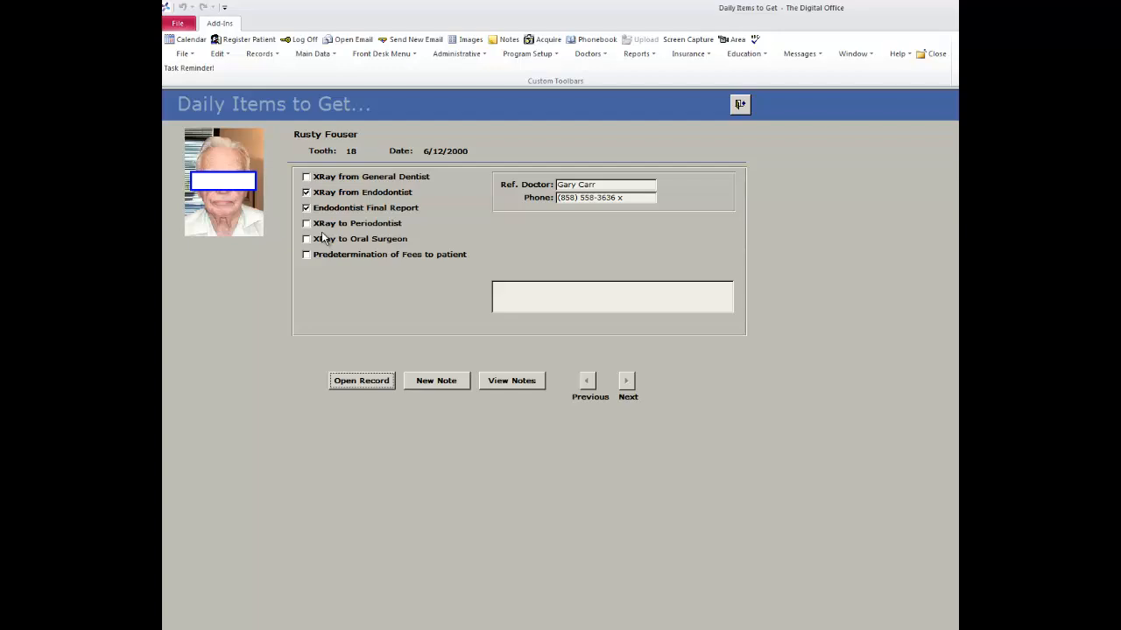
Record in the daily item's comment that it was requested on January 20, including the name of the contact spoken to.
click(582, 298)
text(requested)
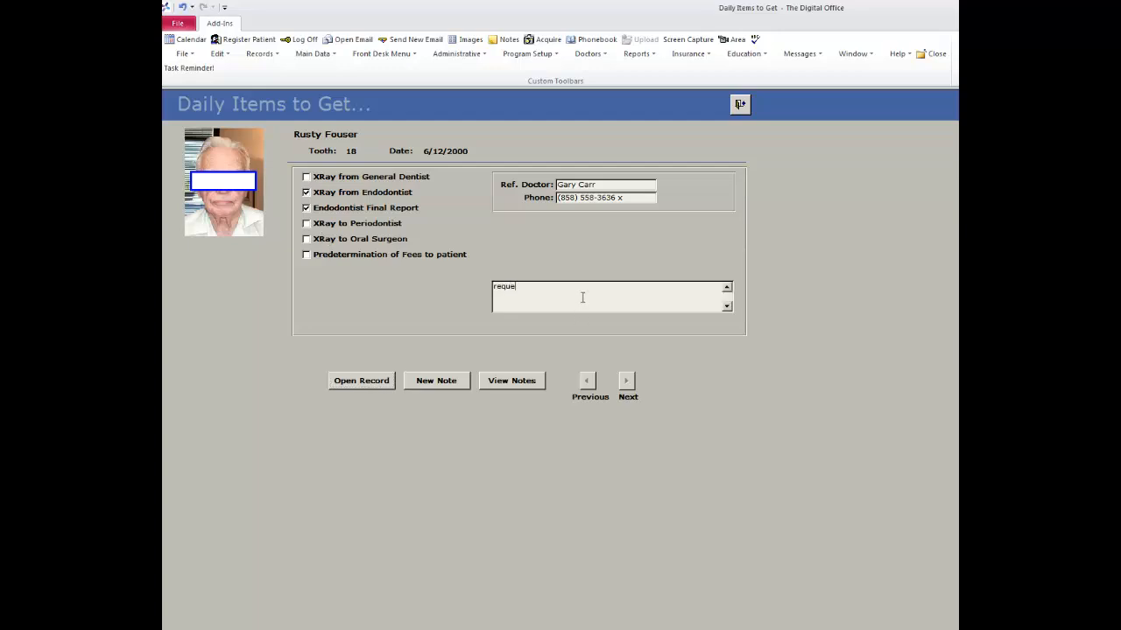
text( on January 20, talked to Sue.)
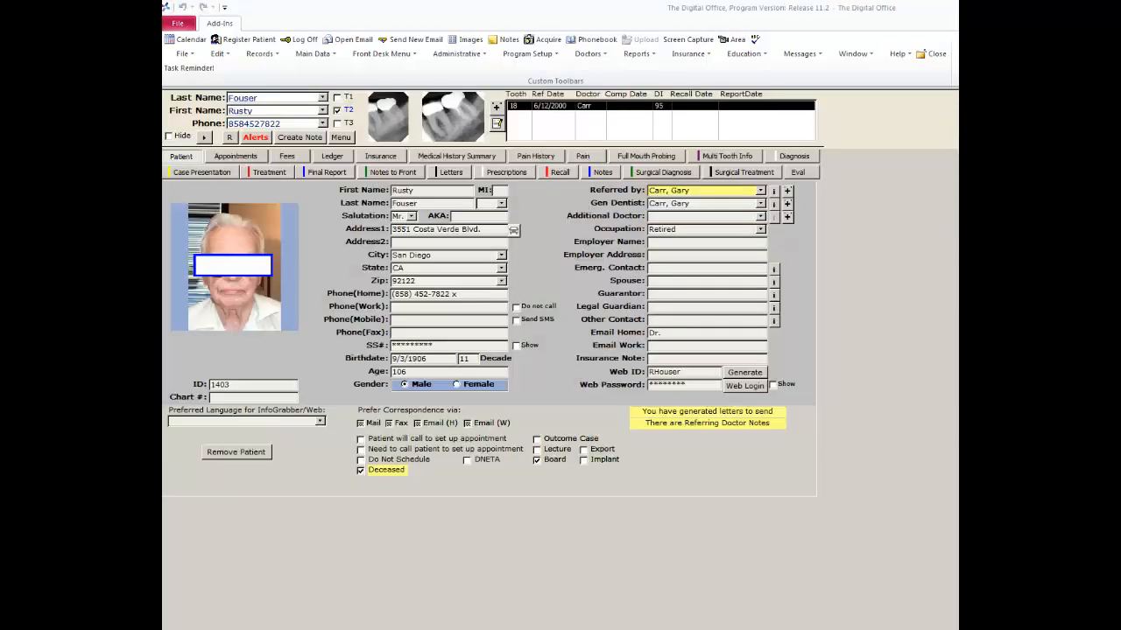
In the patient's Recall record, set the recall interval to 6 Months and fill in the findings with Autofill 1.
click(560, 172)
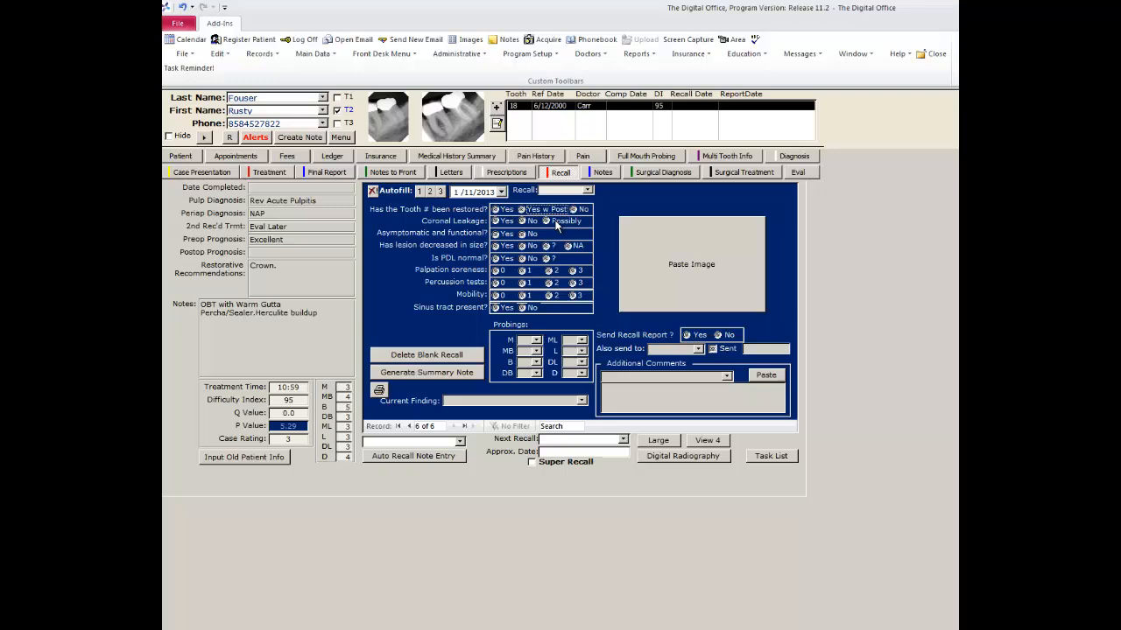
click(588, 190)
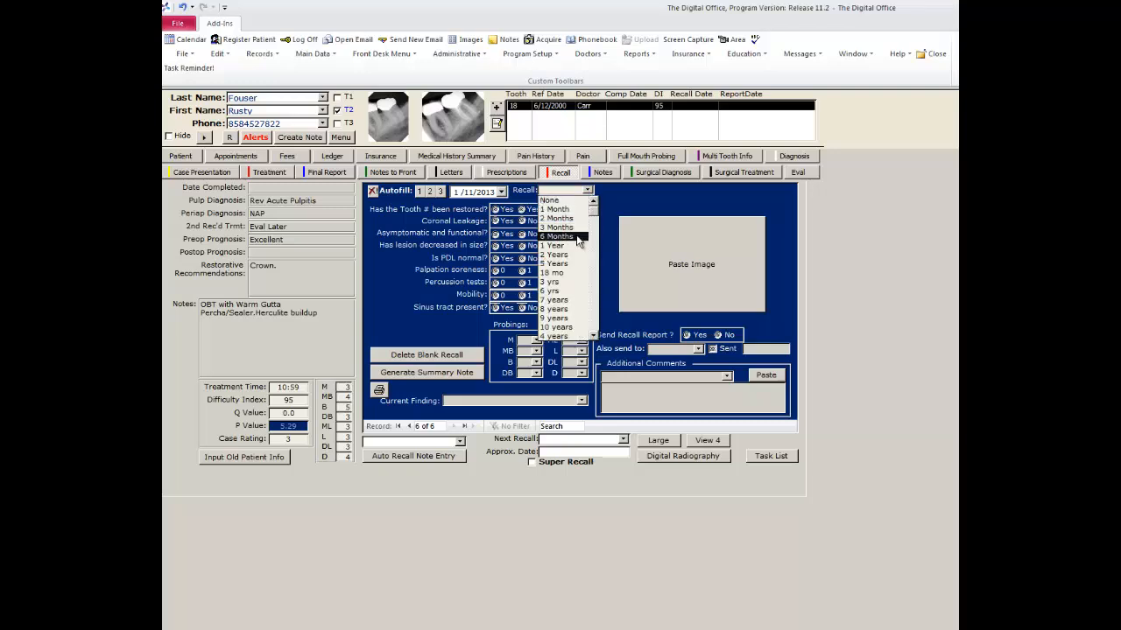
click(578, 236)
click(419, 191)
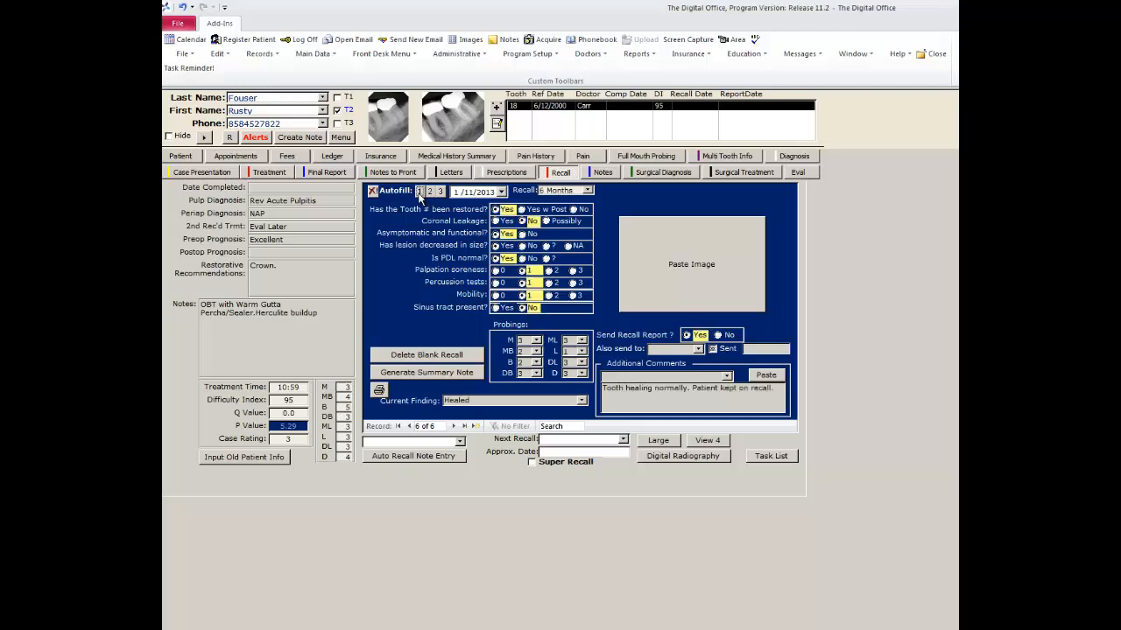
Add the automatic recall note "Recall, healing normally." and place the recall X-ray image in the record.
click(459, 441)
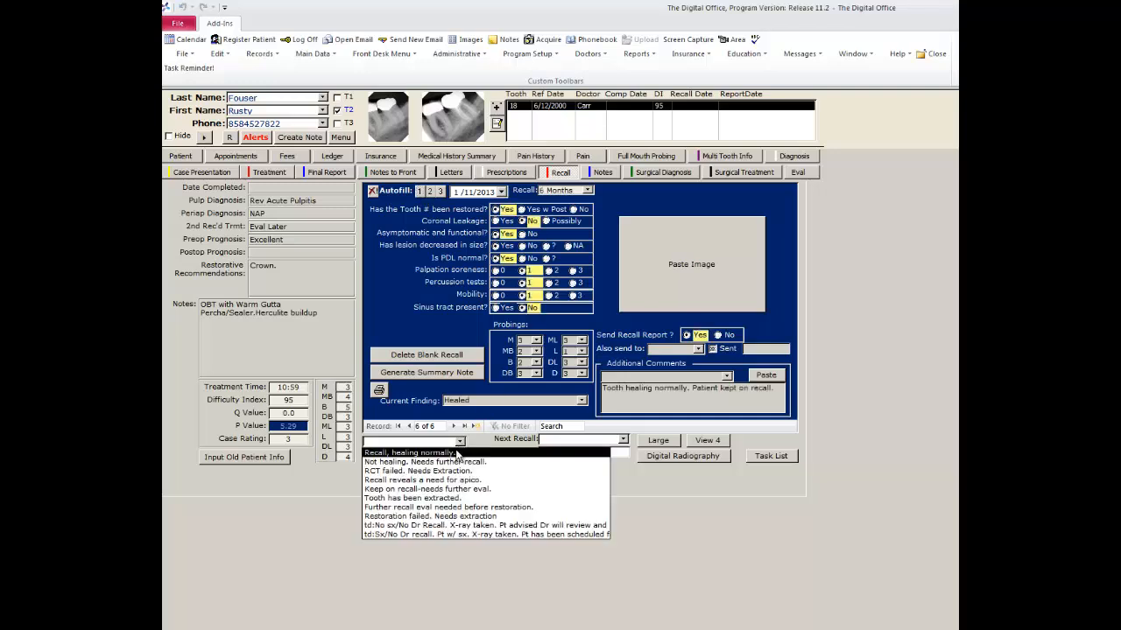
click(456, 454)
click(451, 457)
click(802, 418)
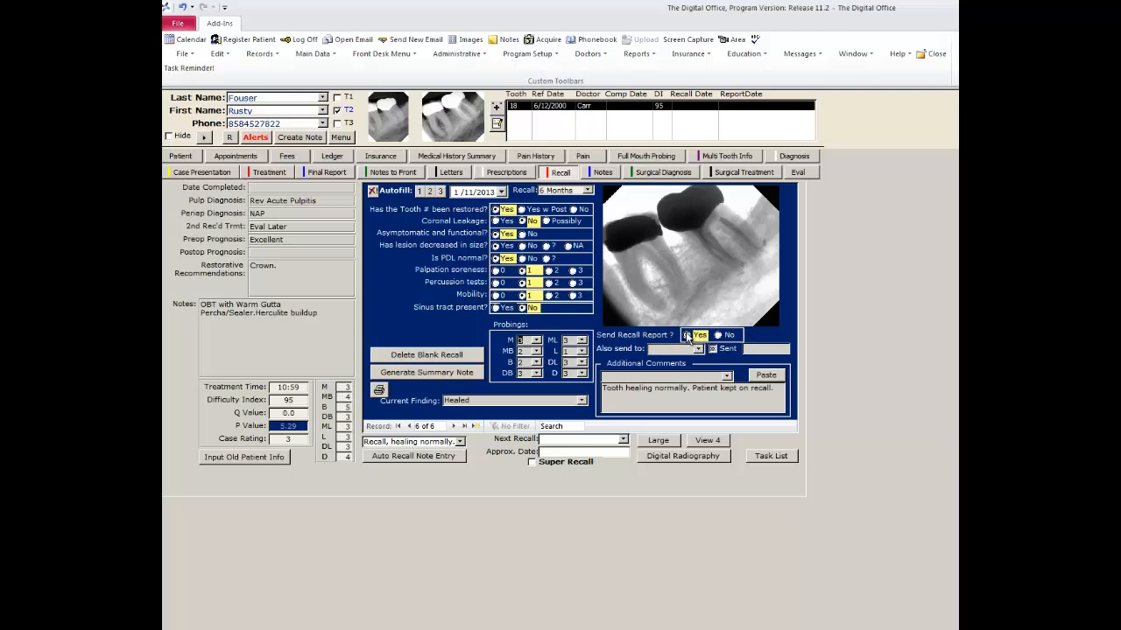
Open the front office Recall Reports to be Completed list from Daily Reports.
click(636, 54)
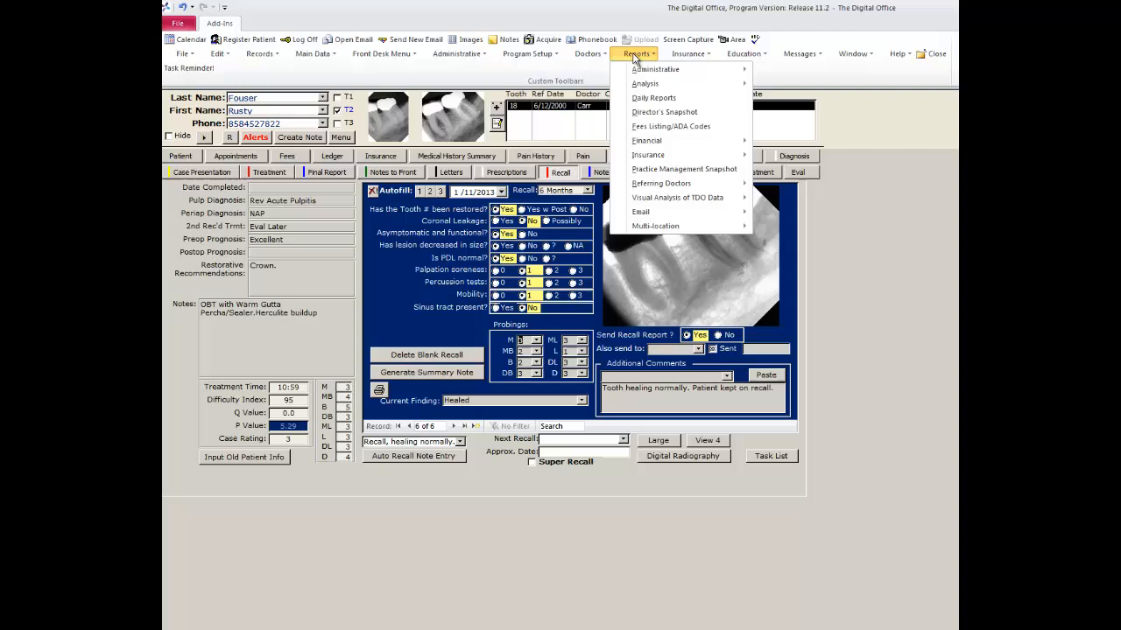
click(642, 103)
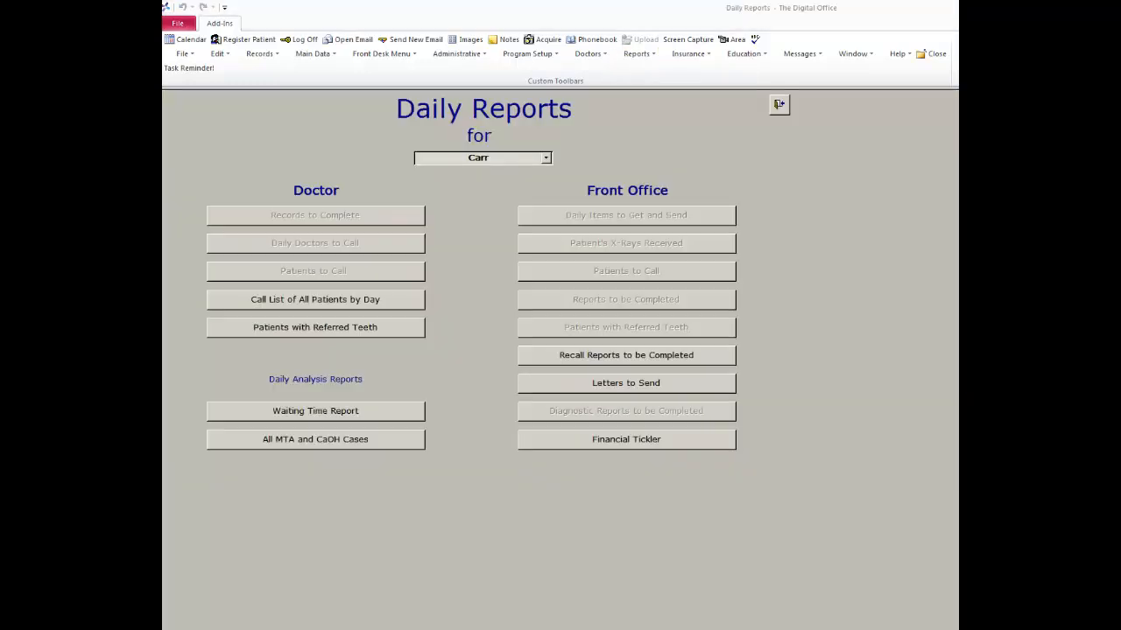
click(638, 356)
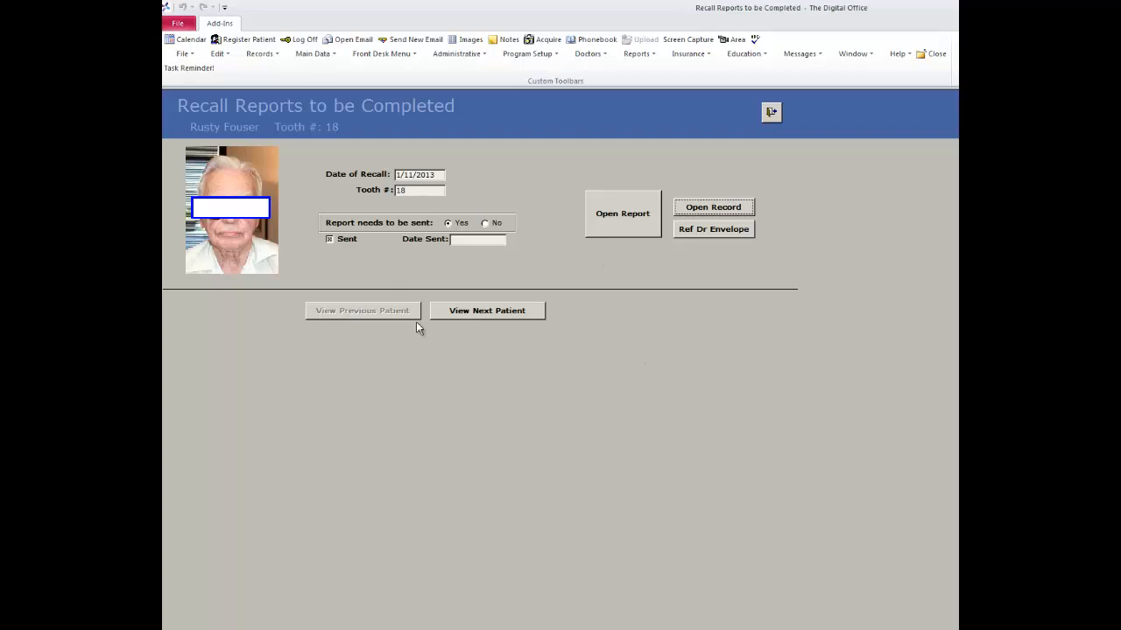
Open the patient's recall report letter for review, close it, and mark the recall report as Sent.
click(631, 227)
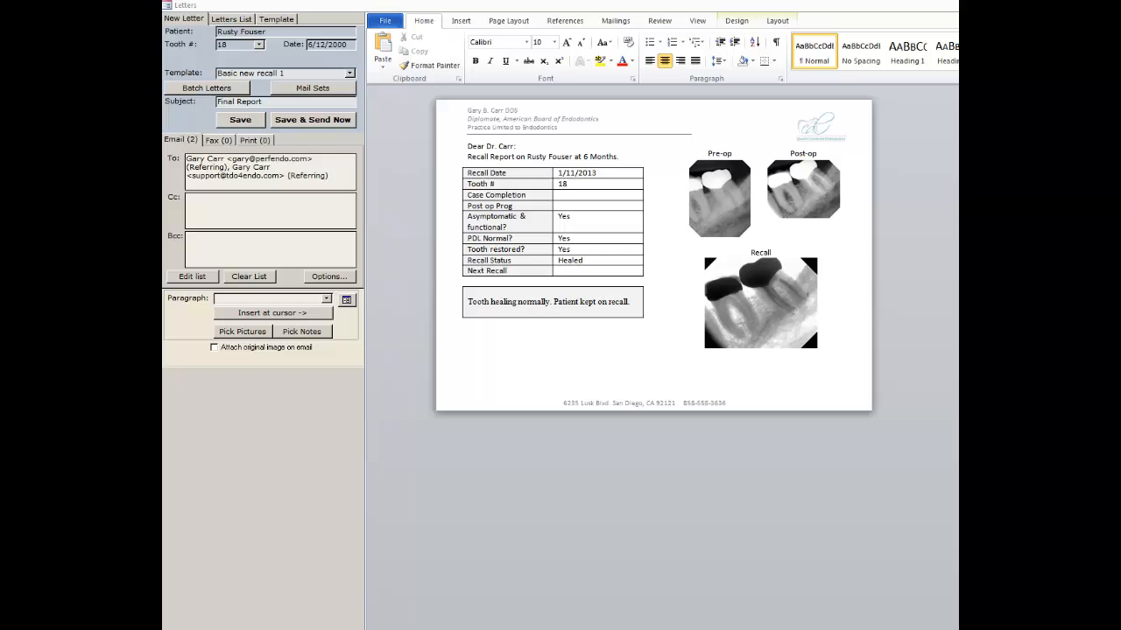
click(895, 414)
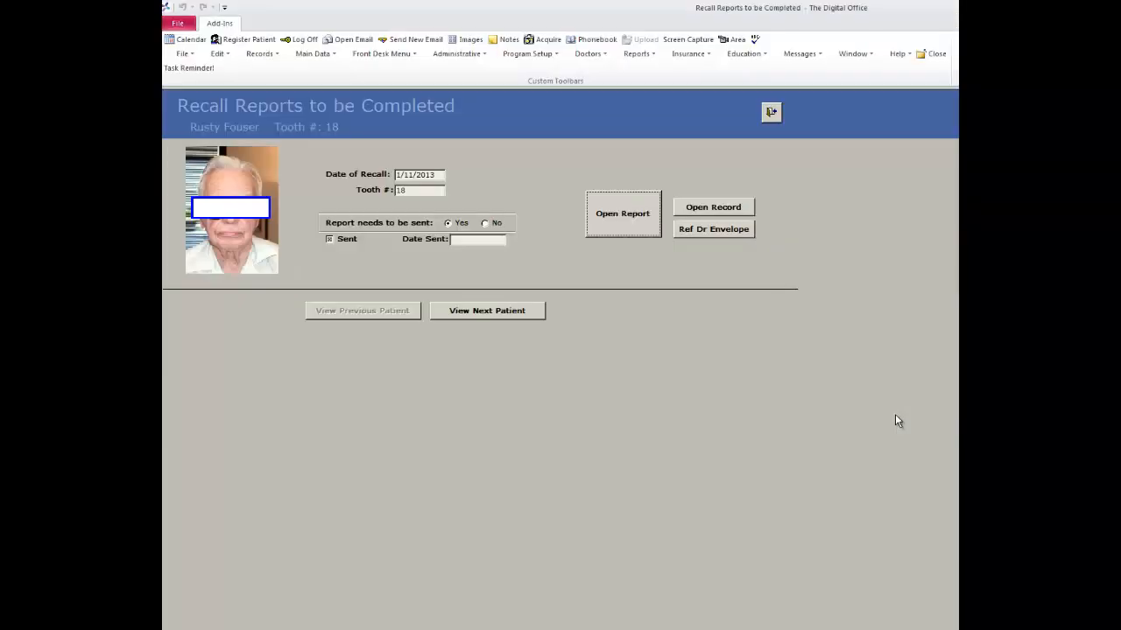
click(345, 240)
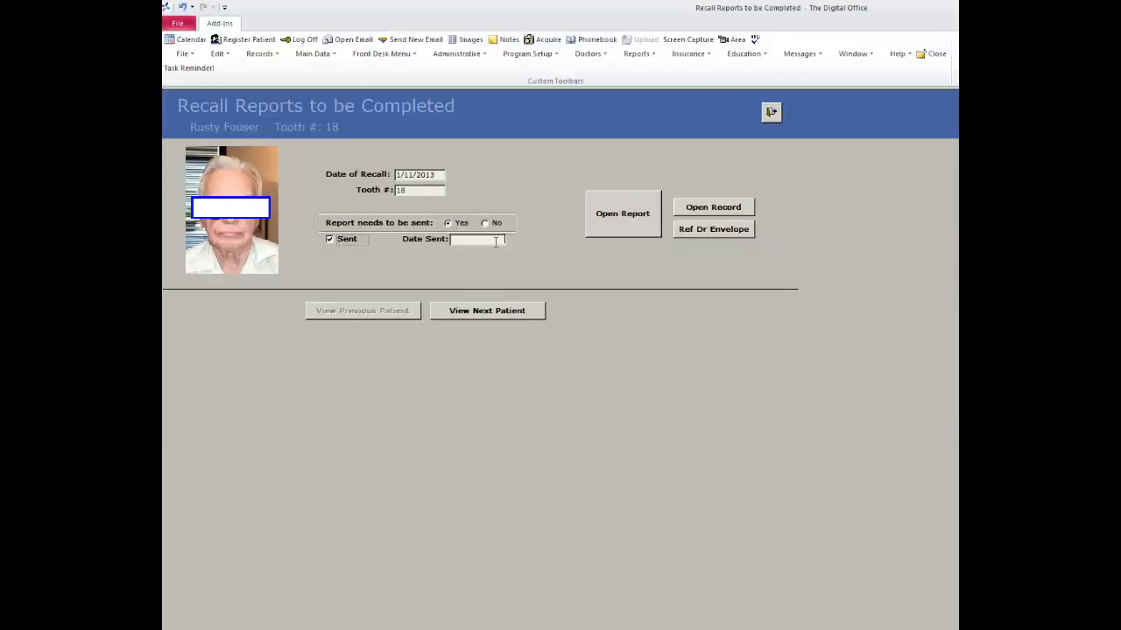